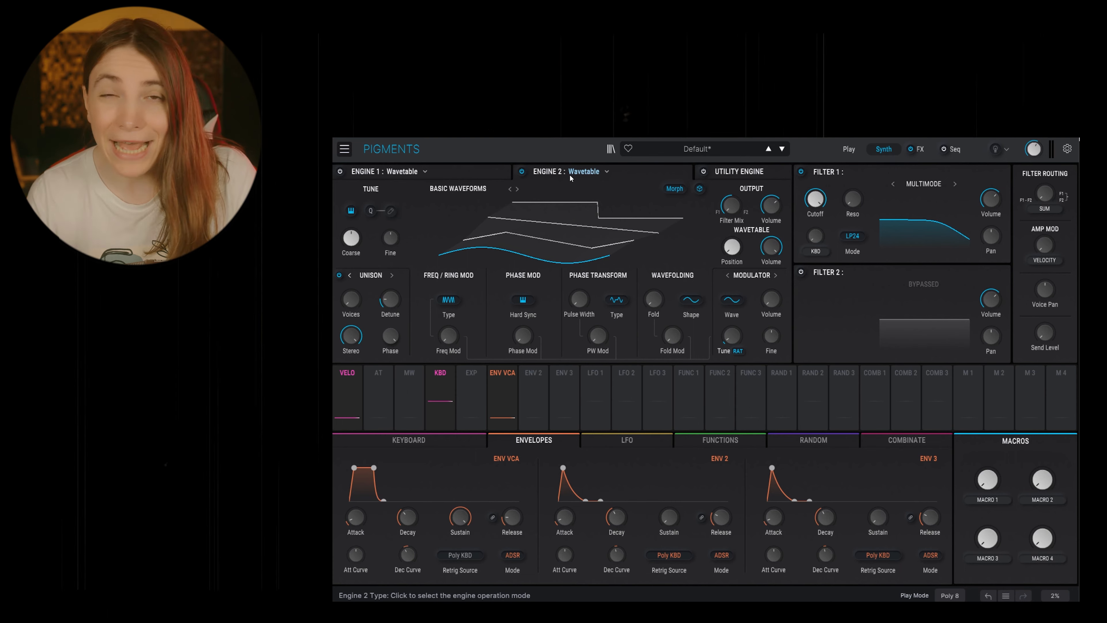
Load the Dusty Guitar wavetable from the Natural category into Engine 2 and show it in the 2D waveform view.
left_click(468, 190)
left_click(474, 227)
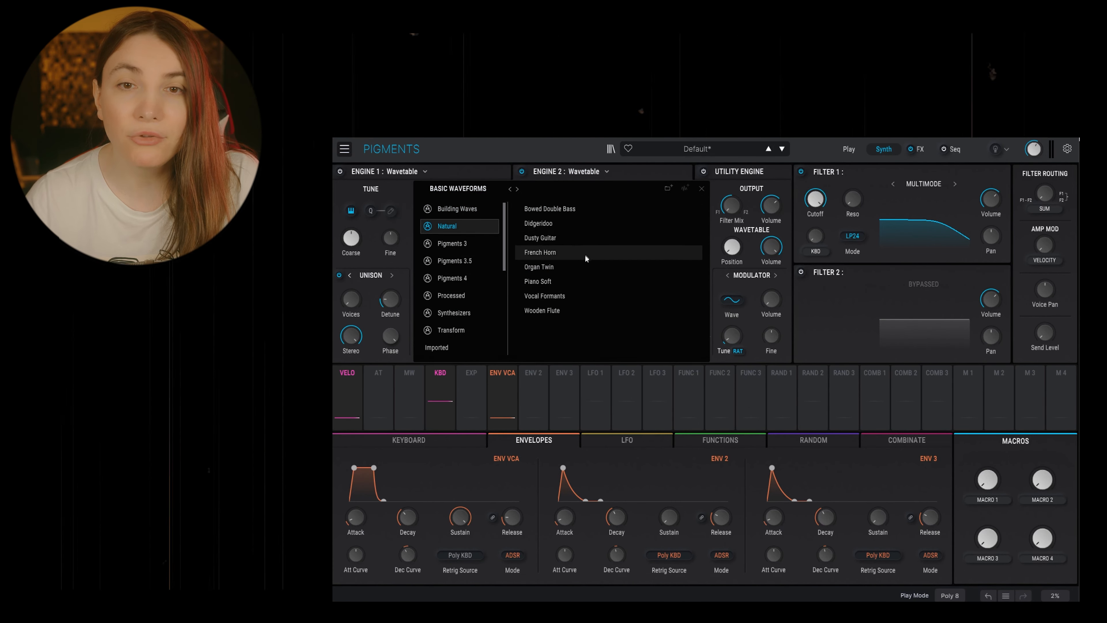
left_click(561, 241)
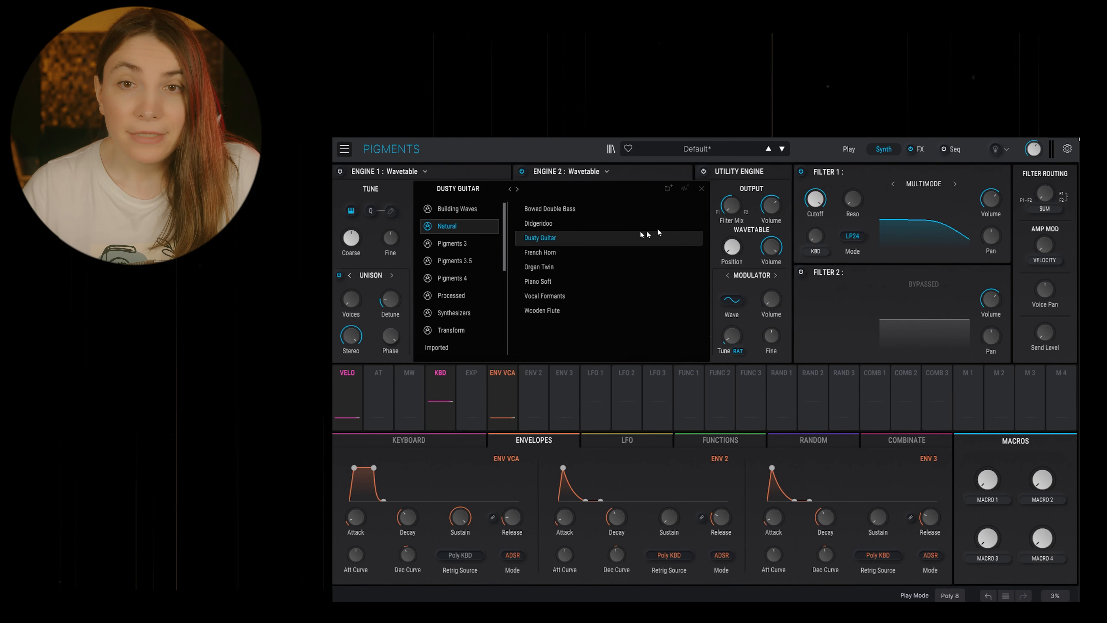
left_click(701, 189)
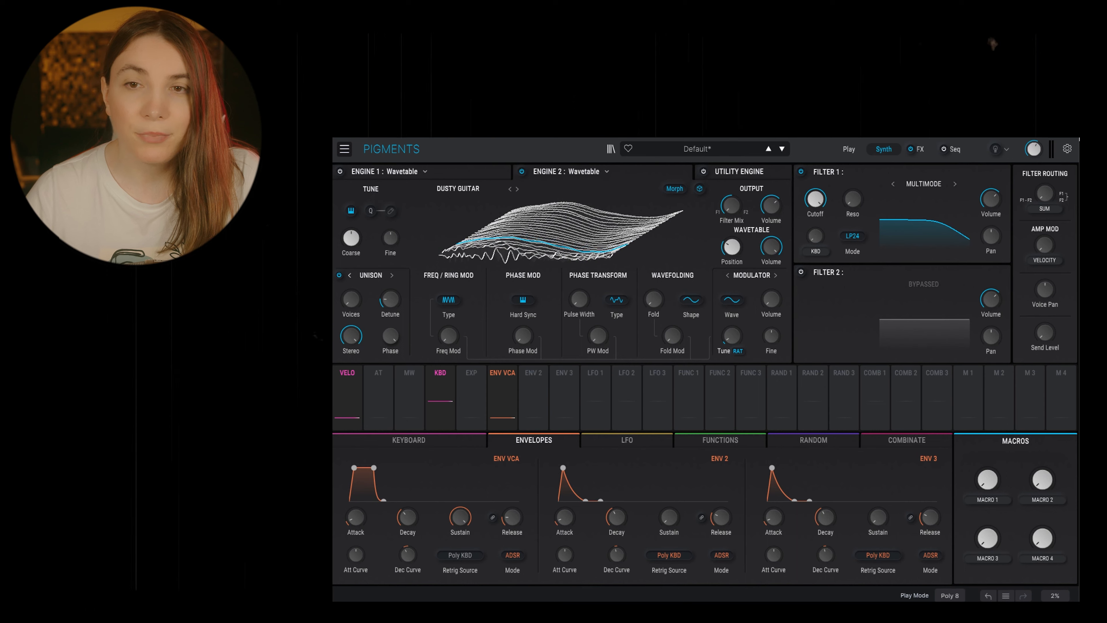
mouse_move(731, 248)
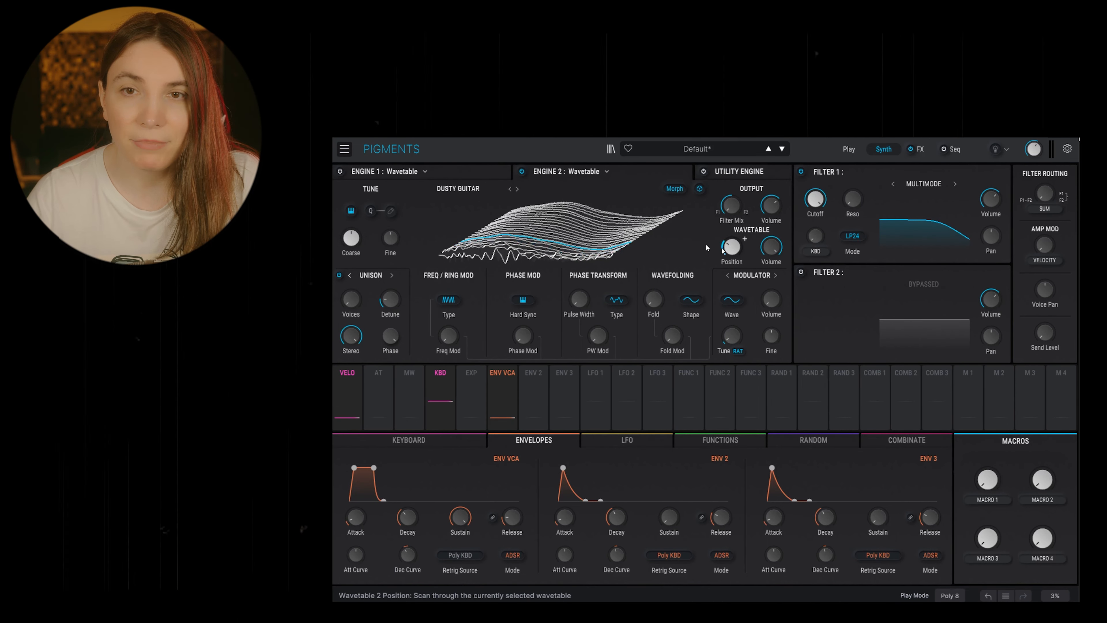
left_click(699, 188)
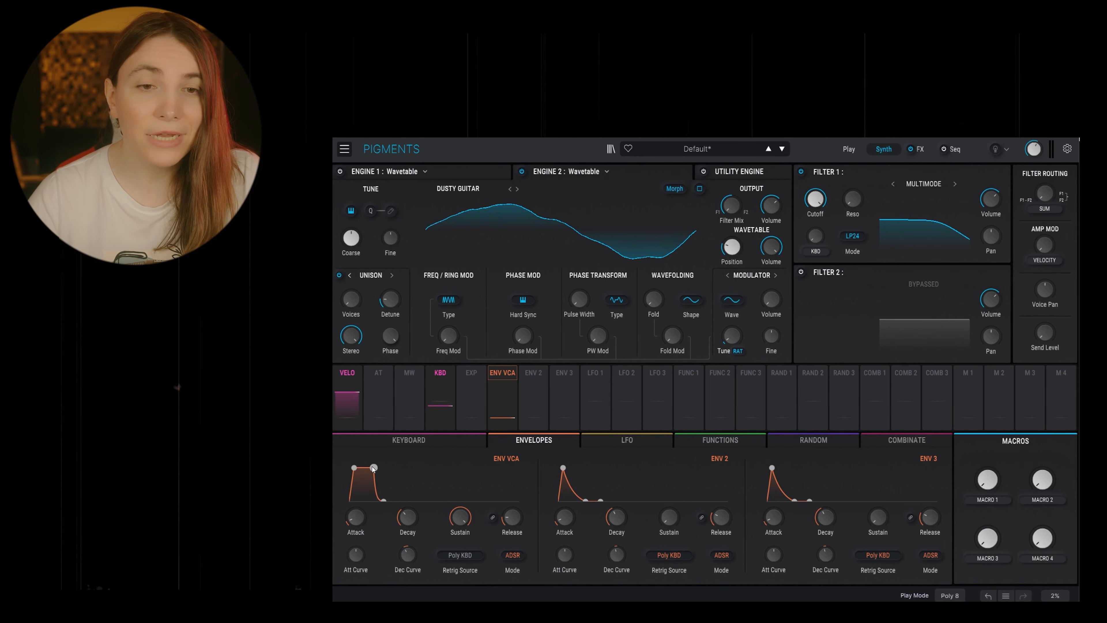
Shape ENV VCA into a pluck by lowering its sustain to zero, adjusting the decay and lengthening the release.
left_click_drag(373, 469, 377, 499)
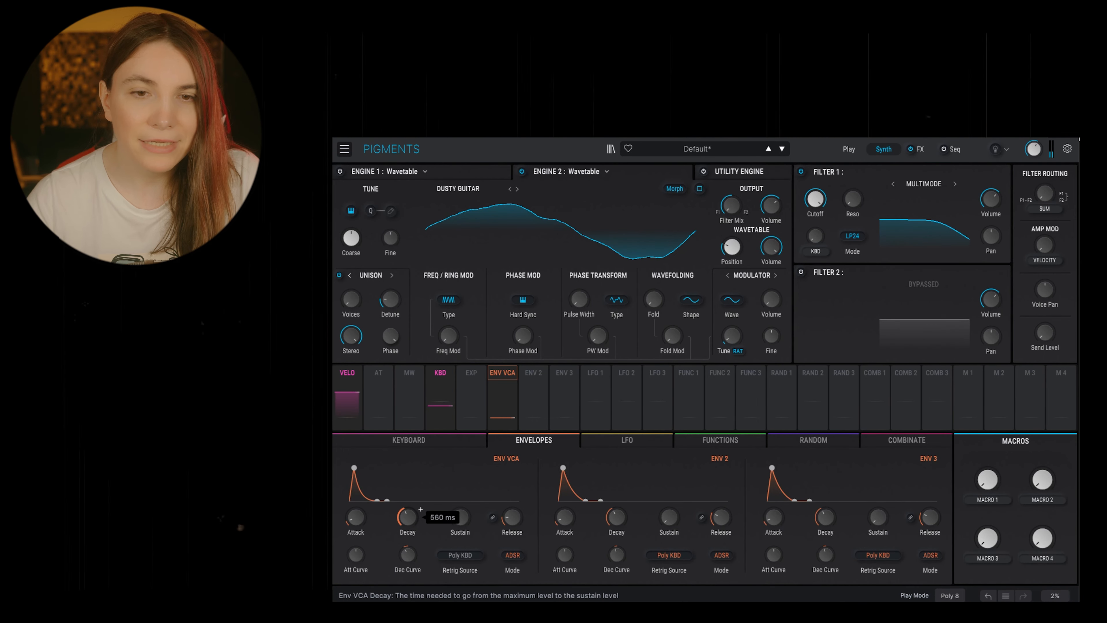
left_click_drag(408, 517, 408, 515)
left_click_drag(512, 517, 512, 509)
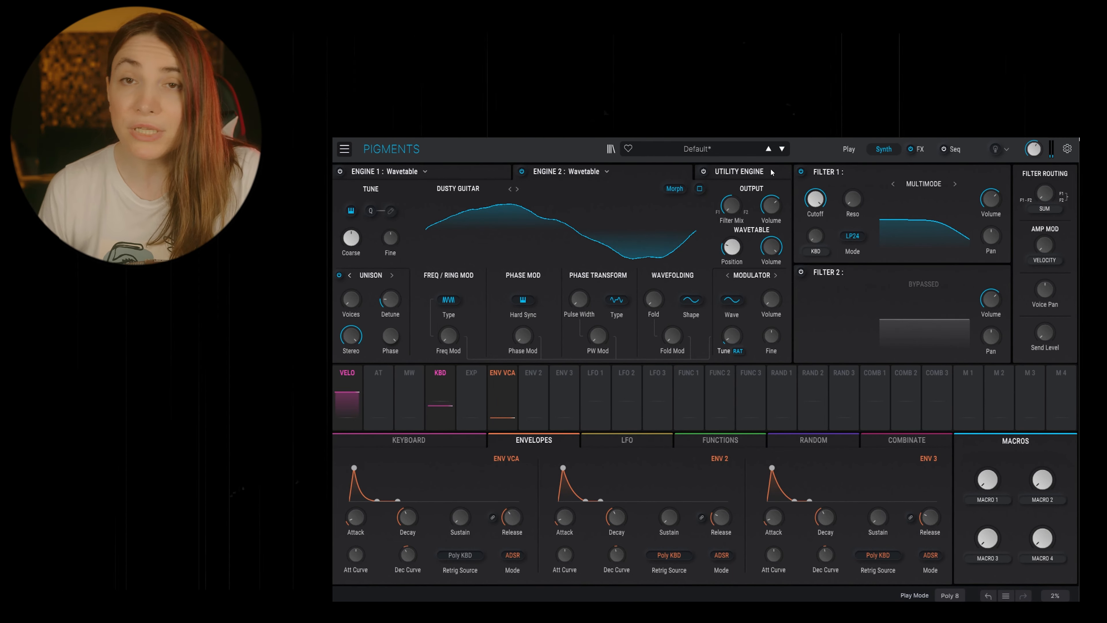
Set the Filter 1 MultiMode filter to BP12, with resonance at about 0.396 and a lowered cutoff.
left_click(926, 186)
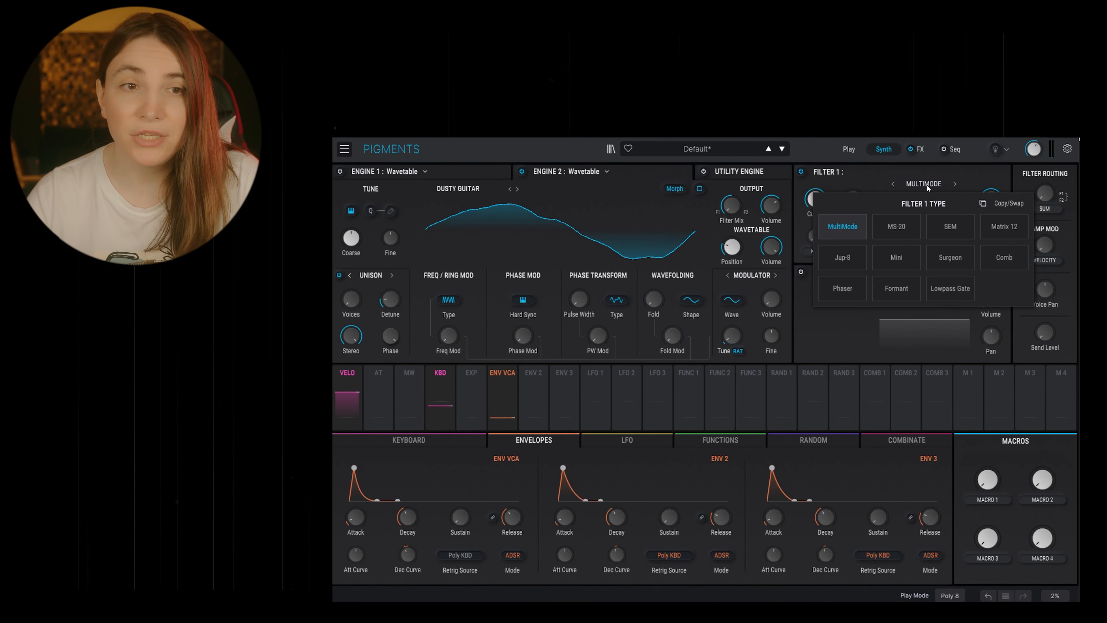
left_click(858, 181)
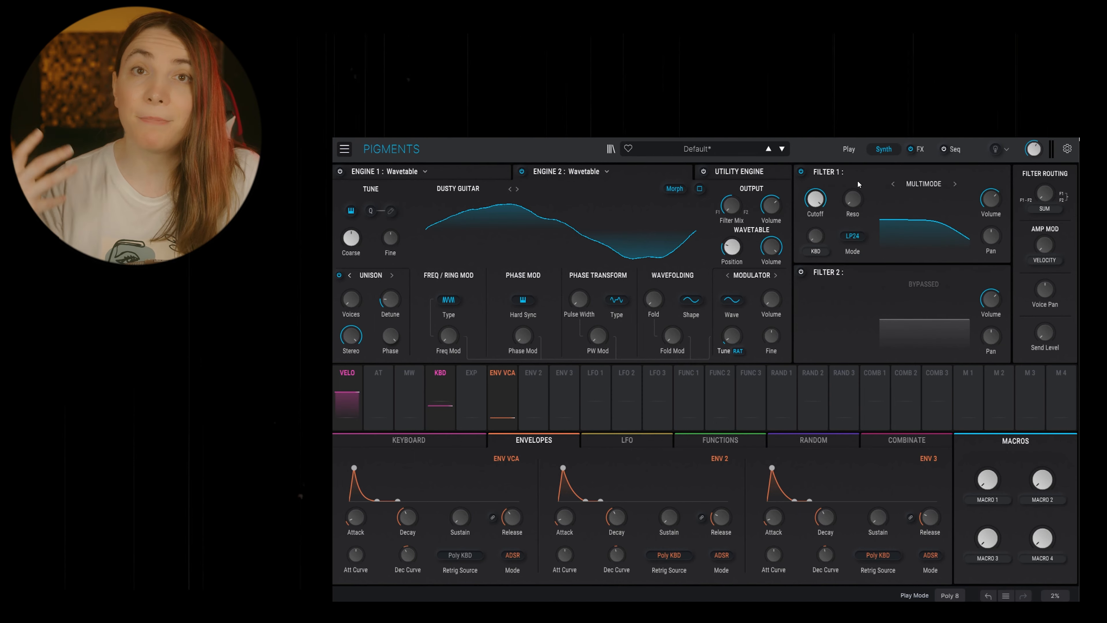
left_click(852, 235)
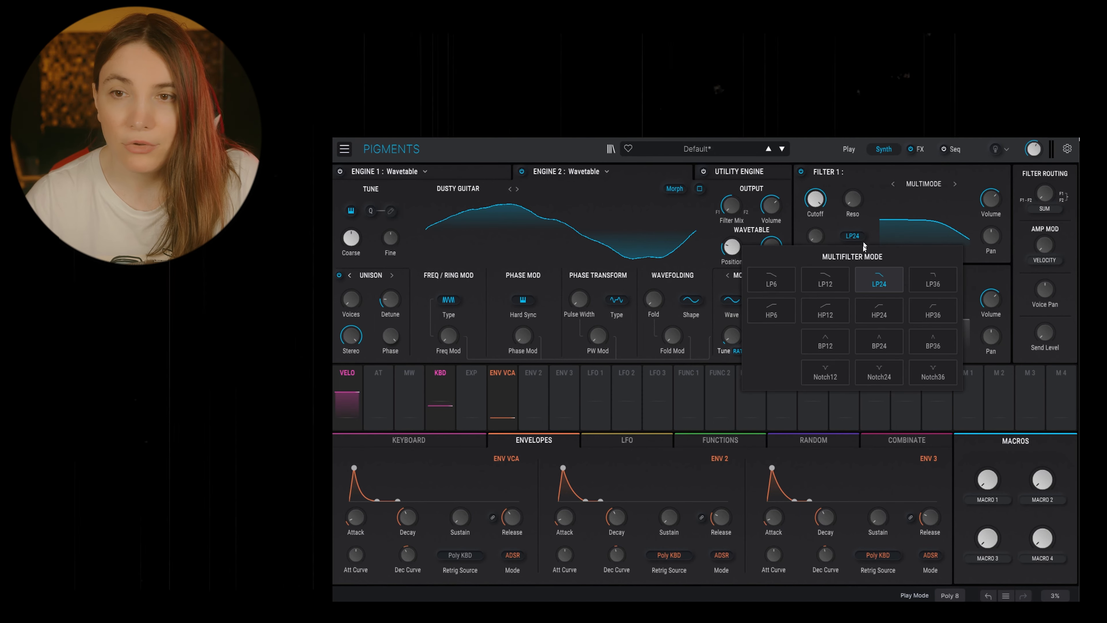
left_click(828, 341)
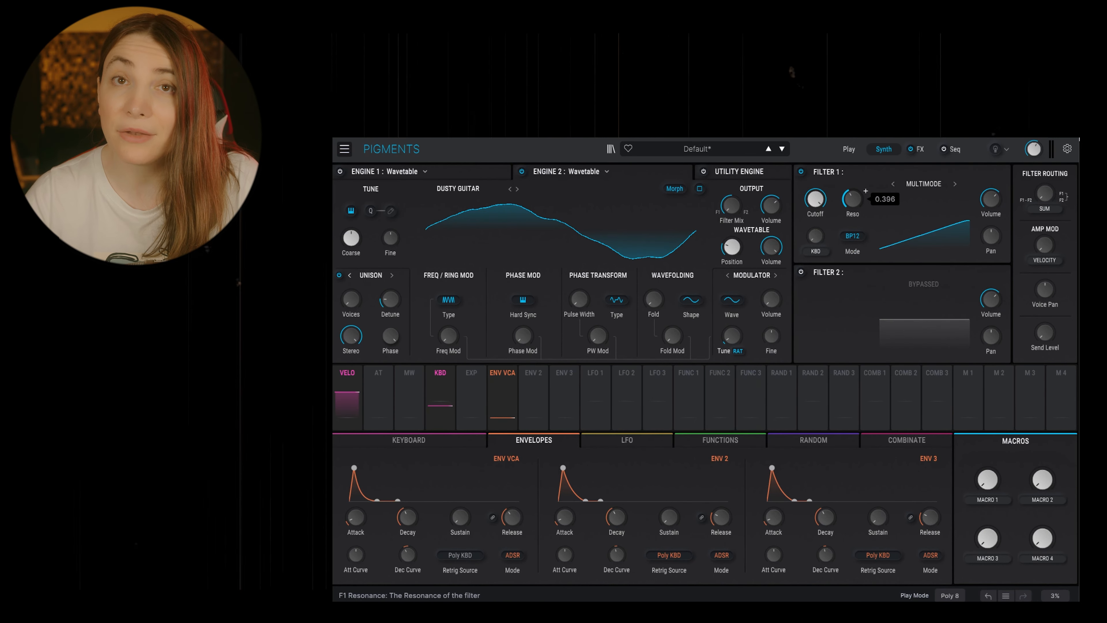
left_click_drag(814, 198, 817, 208)
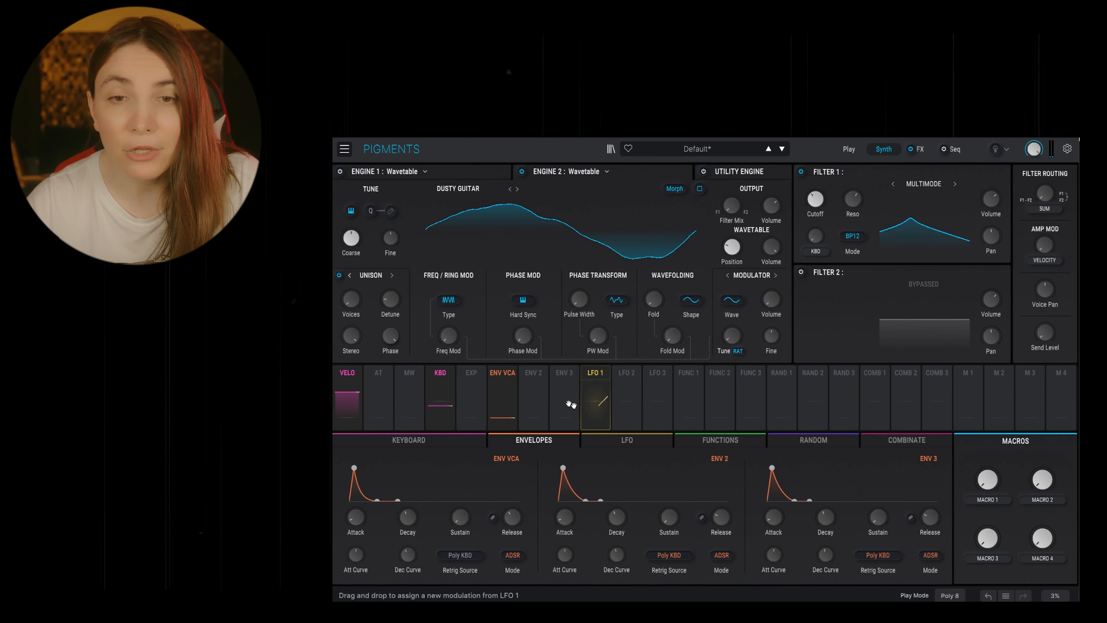
Slightly lengthen Env 2's attack and decay and bend its attack curve.
left_click(533, 392)
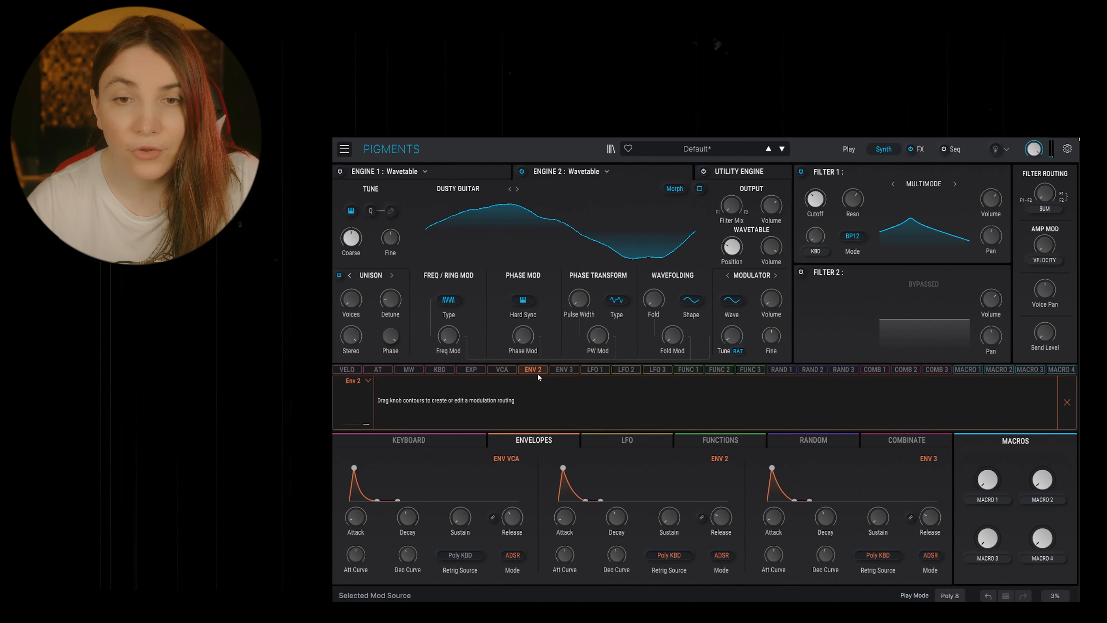
left_click_drag(564, 517, 564, 511)
left_click(574, 554)
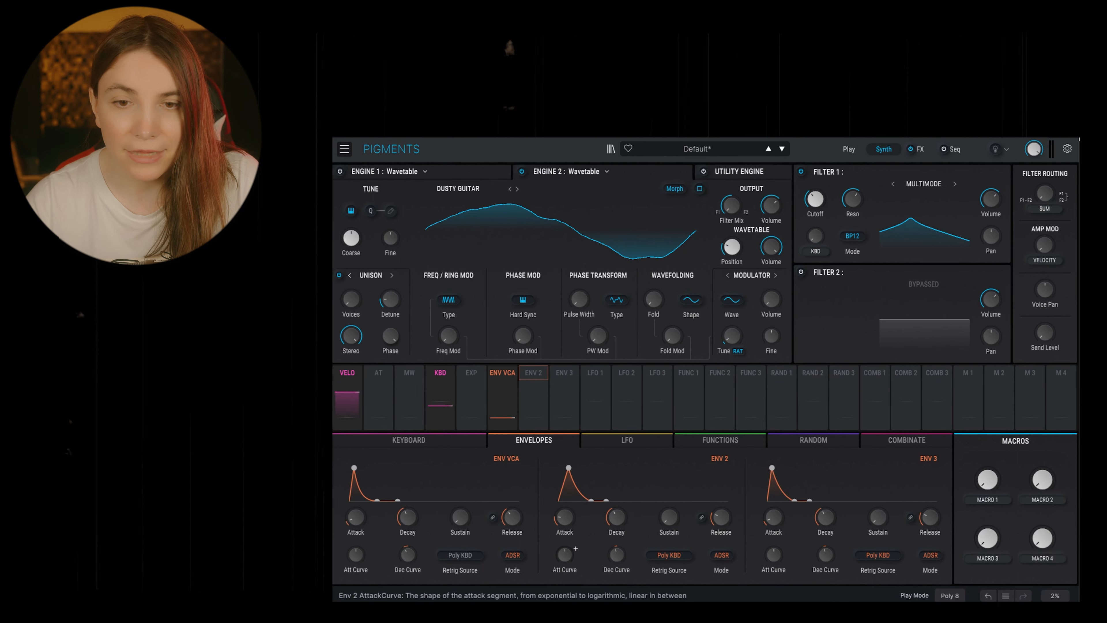
left_click_drag(614, 522, 615, 517)
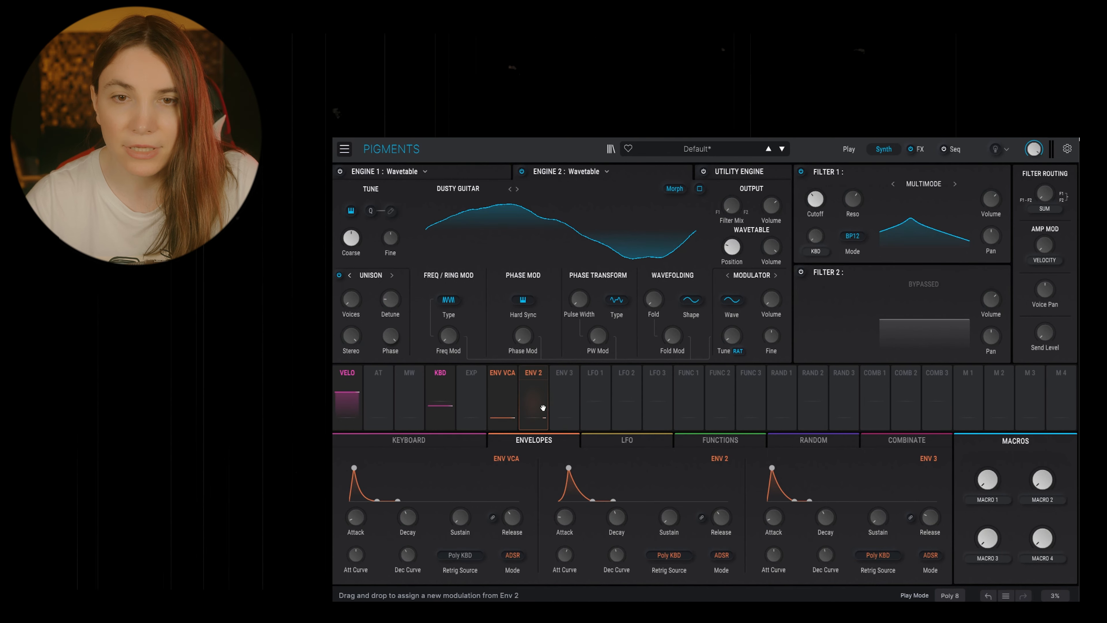
Modulate the Filter 1 cutoff with Env 2 at an amount of about 0.24 and raise the master volume.
left_click_drag(864, 216, 815, 197)
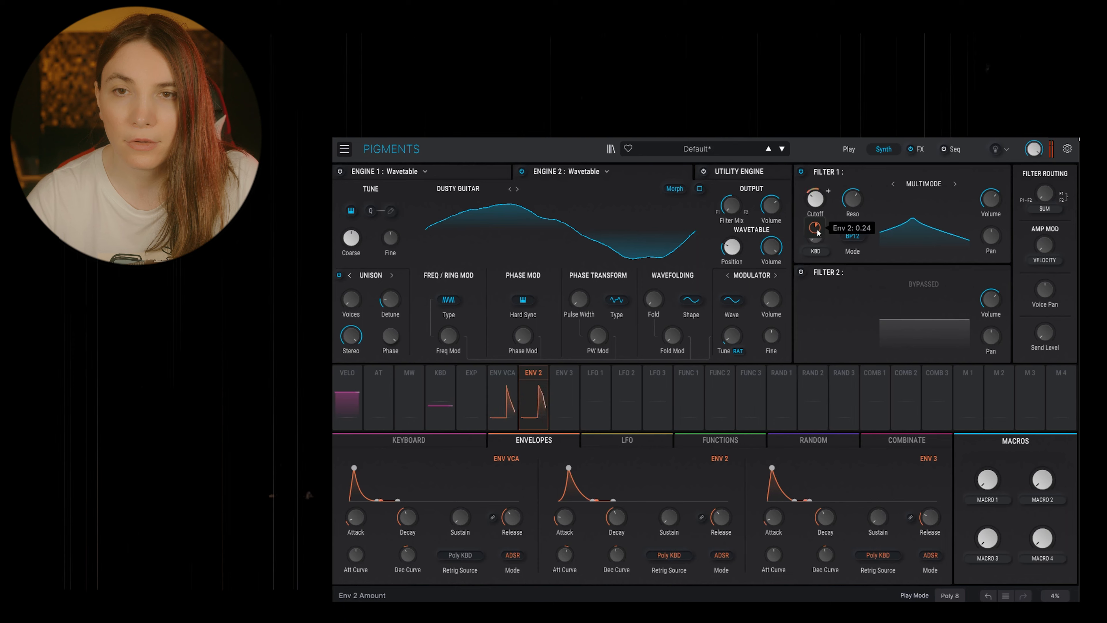
left_click_drag(1031, 172, 1029, 151)
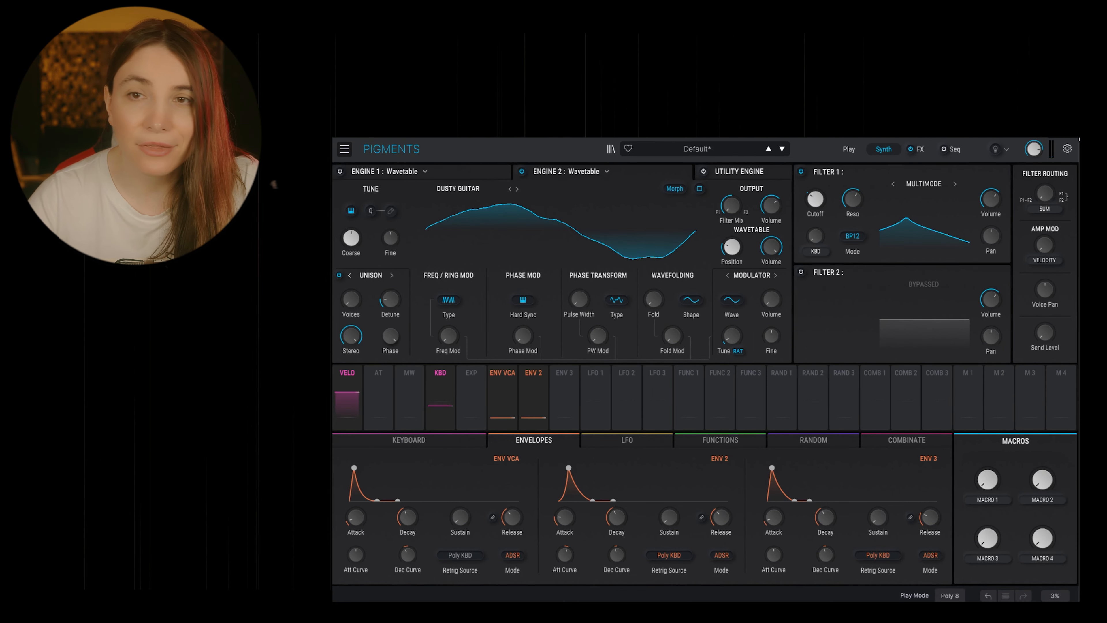
Set FX A's first distortion to Overdrive with output about 0.448, and replace the reverb with a second, high-passed Overdrive at tone 1.00.
left_click(919, 149)
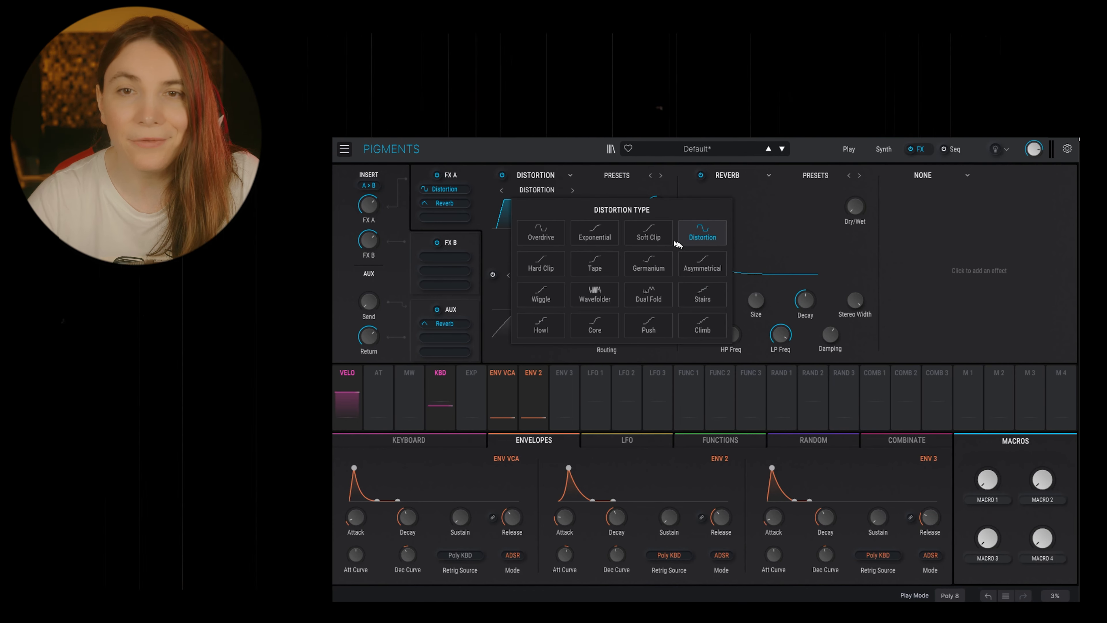
left_click(540, 233)
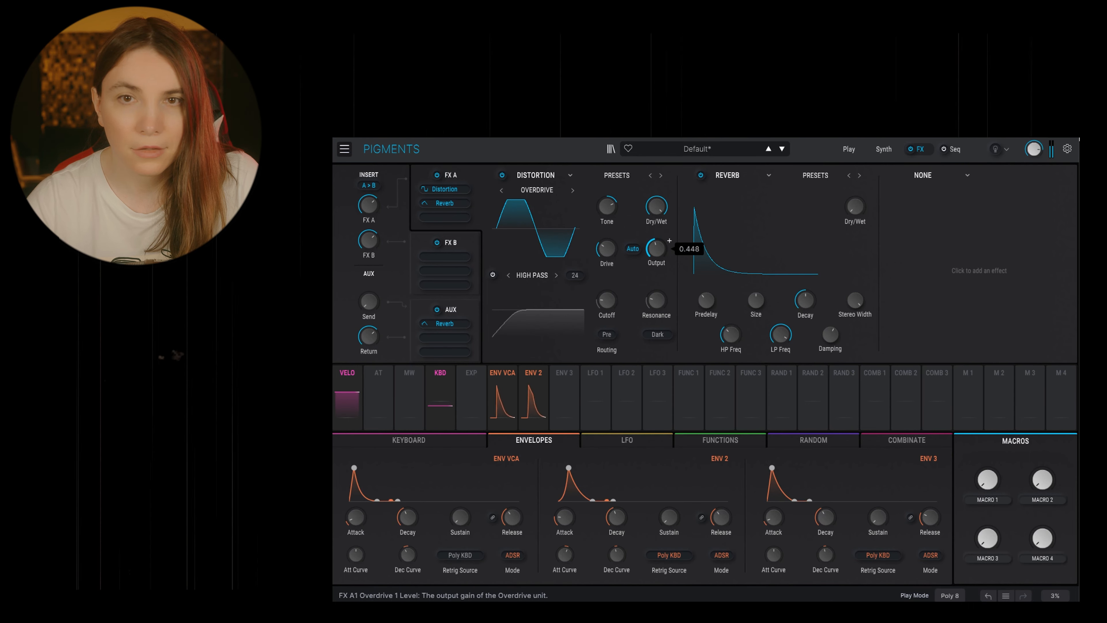
left_click(769, 175)
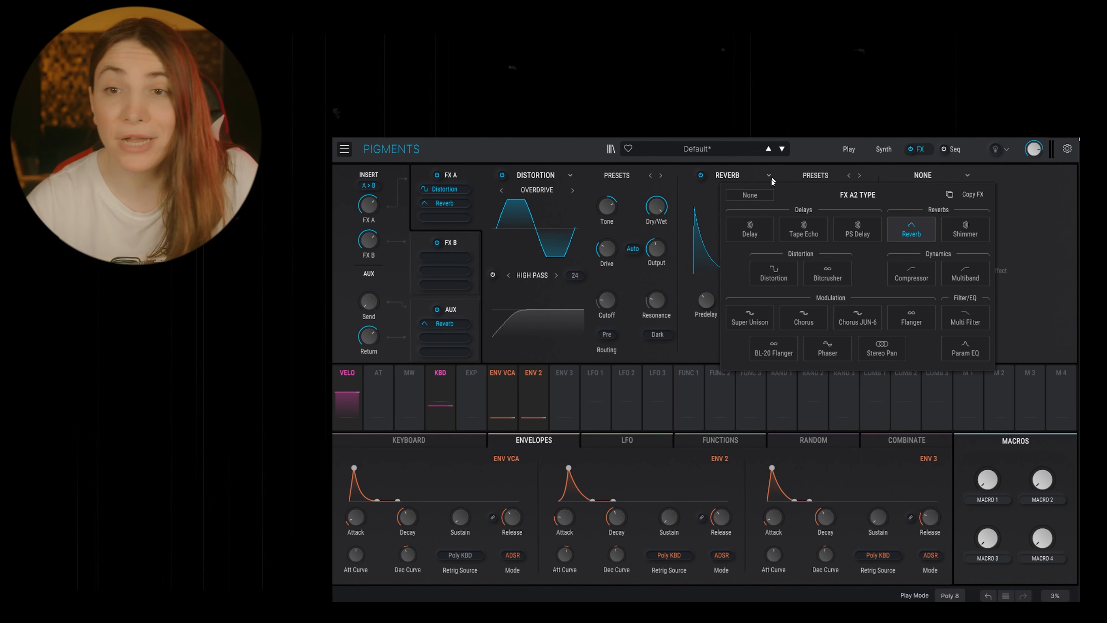
left_click(773, 272)
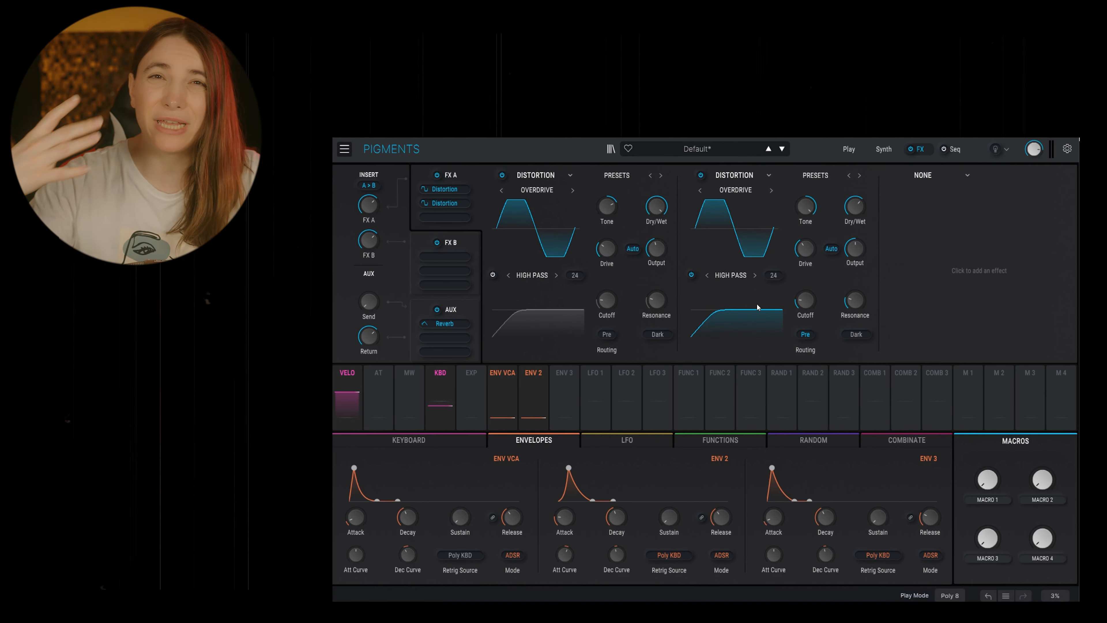
mouse_move(796, 209)
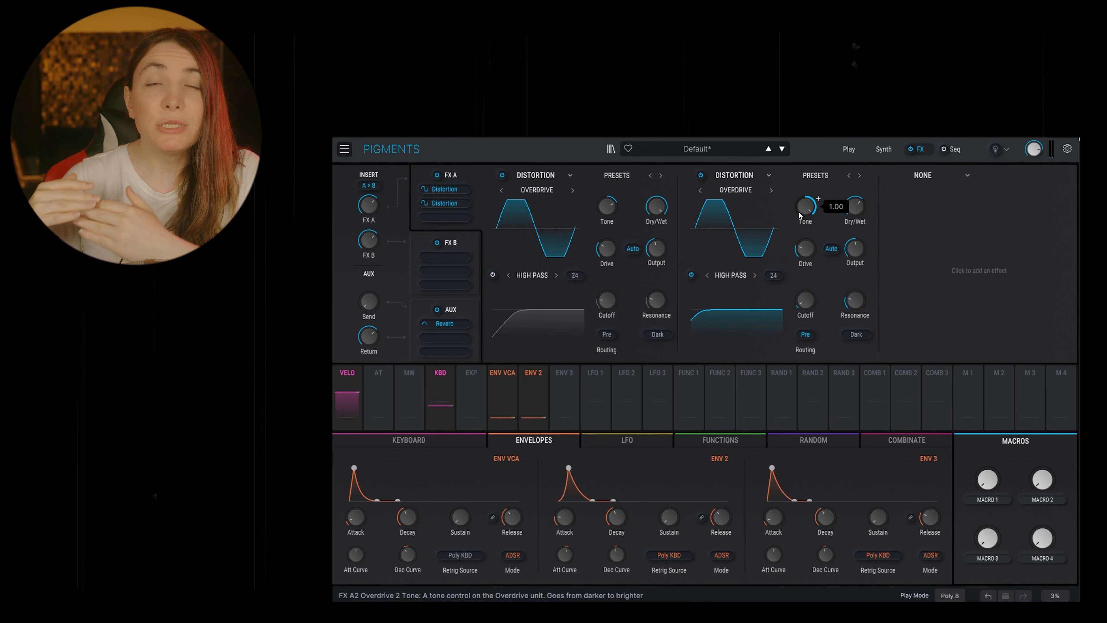
Return to the synth settings, adjust Engine 2's coarse tuning and slightly raise the Filter 1 cutoff.
left_click(883, 149)
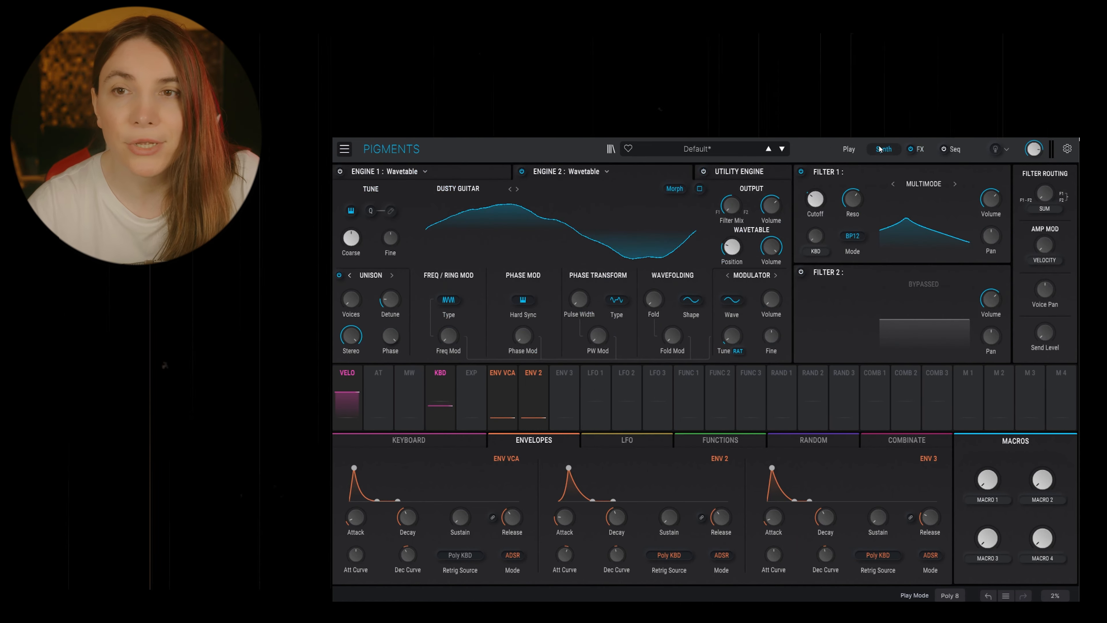
mouse_move(364, 230)
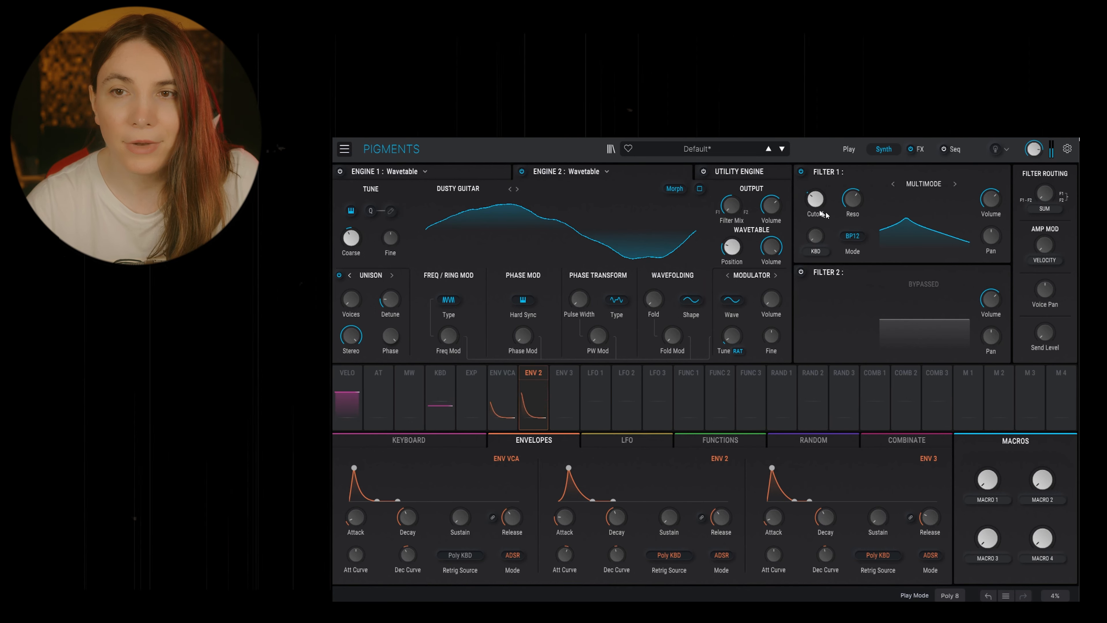
mouse_move(1033, 140)
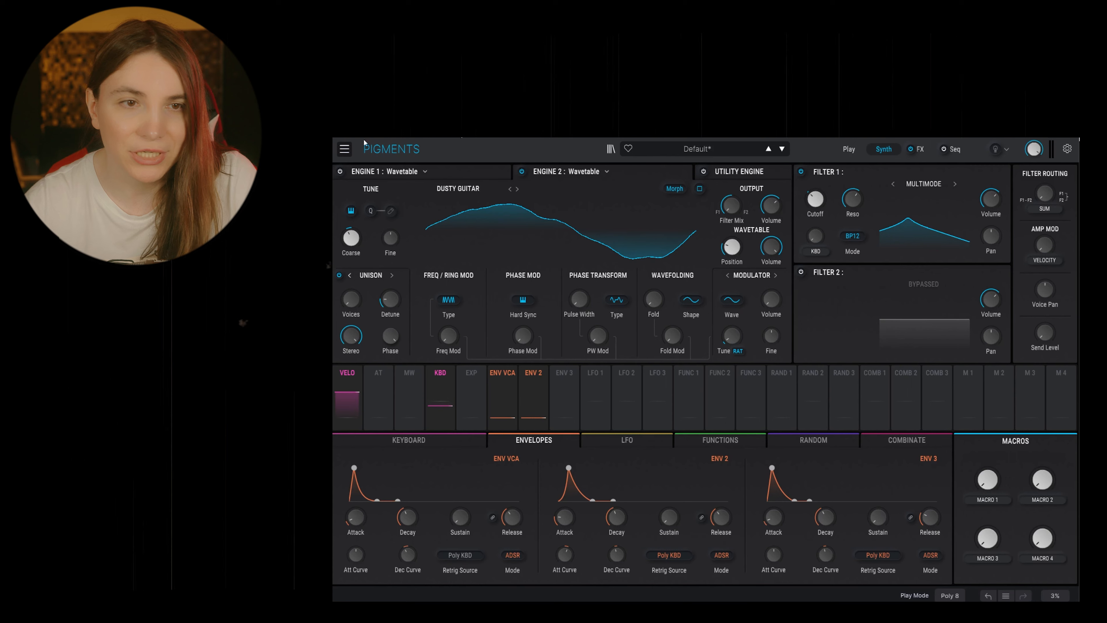
Change Engine 2's phase transform type to Octave Plus and try raising its Oct. Mod amount.
left_click(616, 299)
left_click(539, 376)
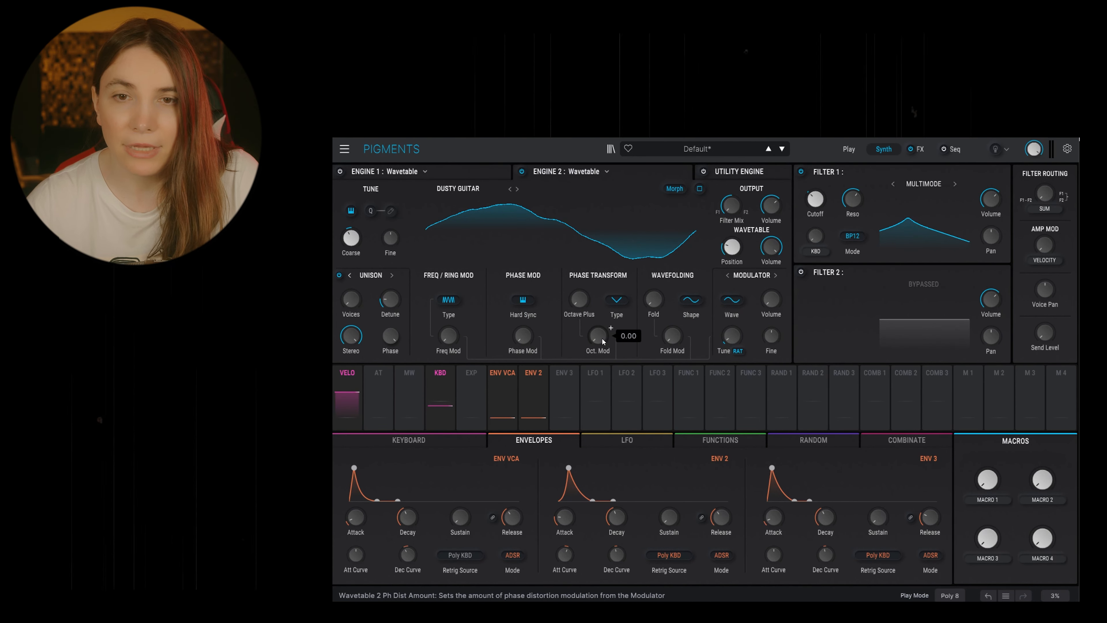
left_click_drag(601, 341, 604, 252)
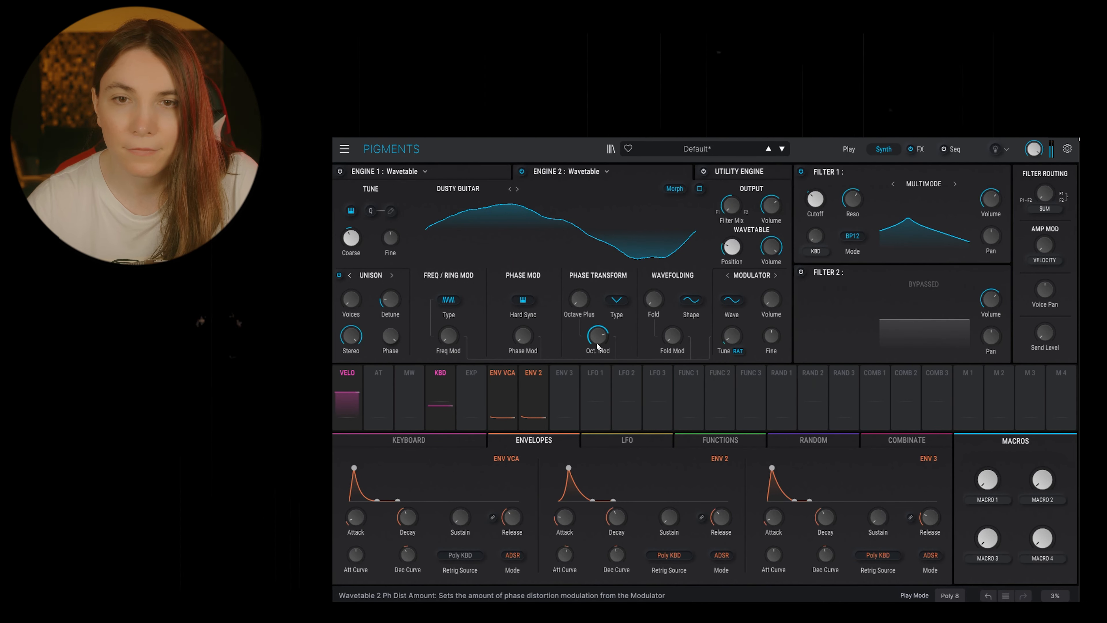
Raise the Octave Plus amount and assign Env 2 to modulate both Oct. Mod and Octave Plus.
left_click_drag(579, 299, 575, 222)
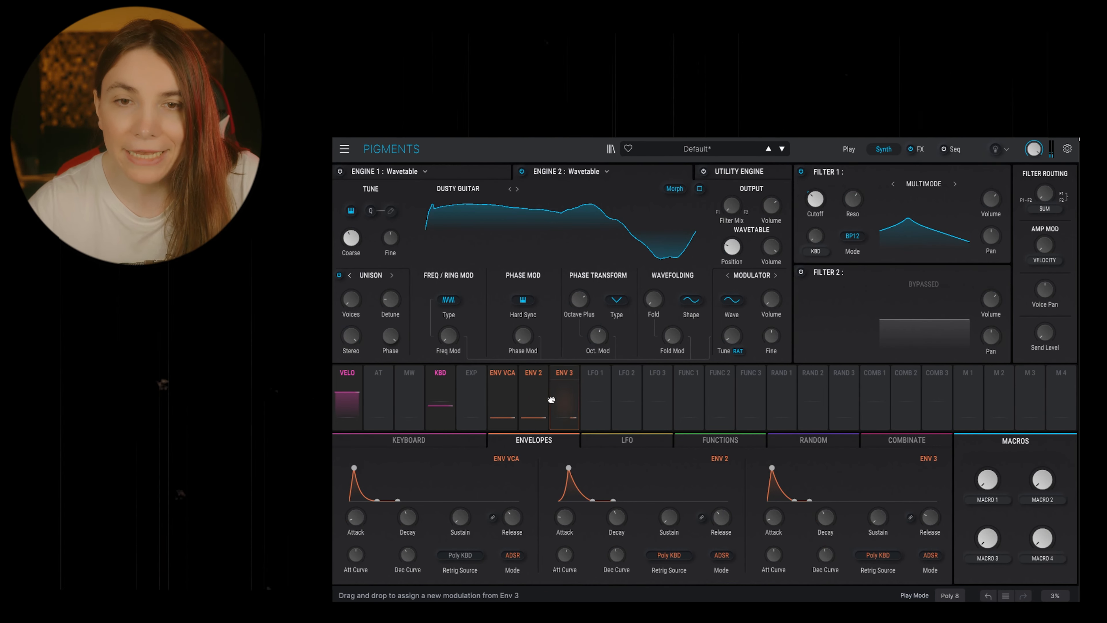
left_click_drag(533, 397, 599, 335)
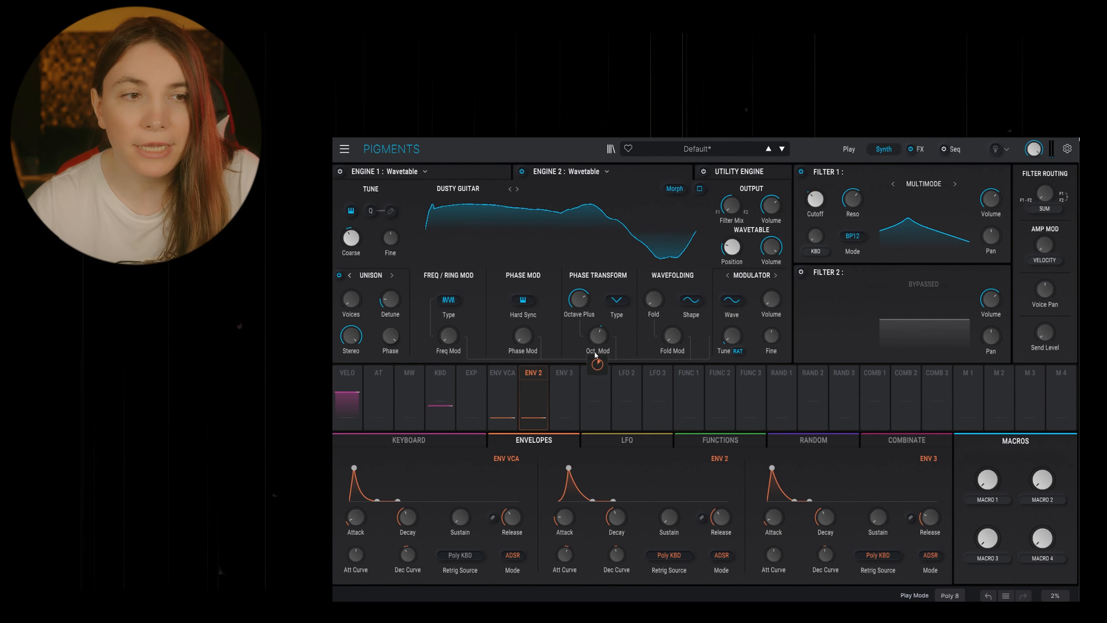
left_click_drag(582, 326, 586, 326)
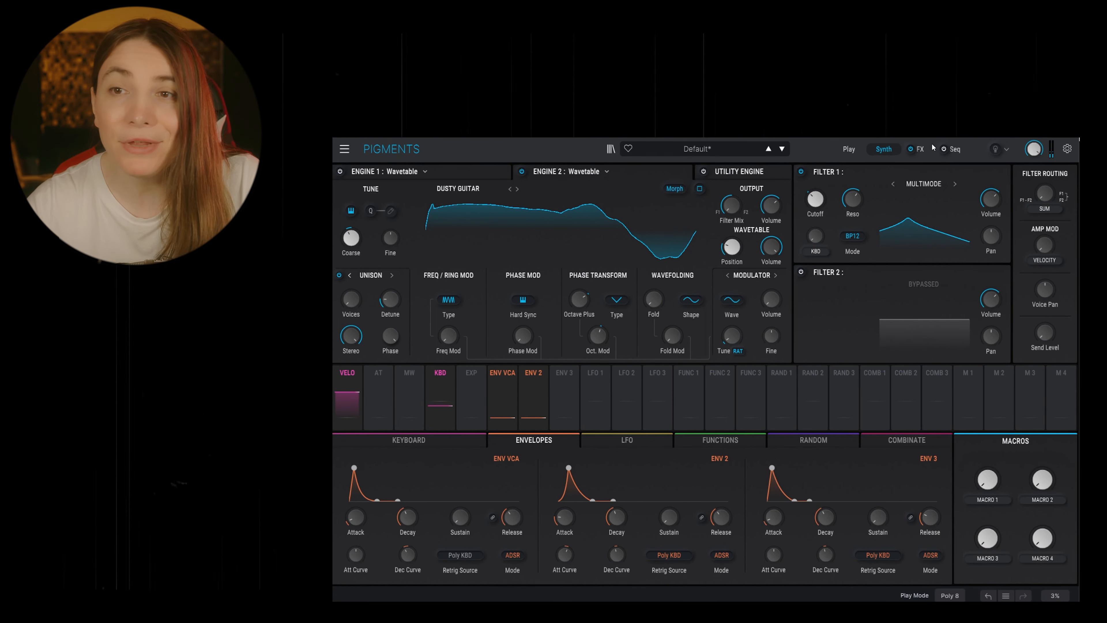
Assign Env 2 to modulate the drive of both Overdrive distortions in FX A.
left_click(919, 149)
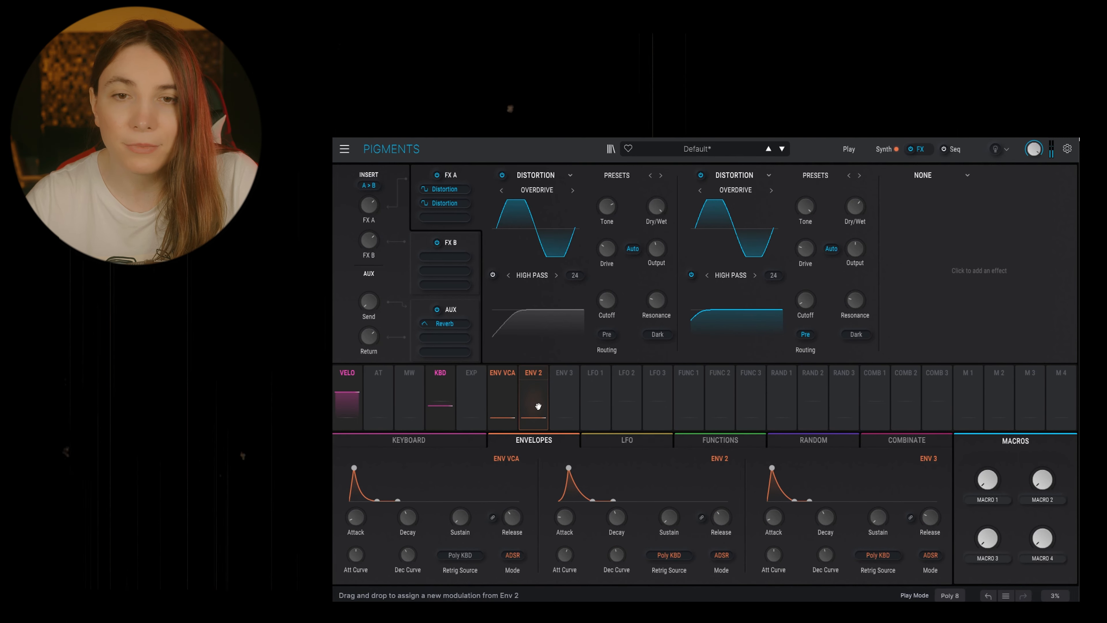
left_click_drag(551, 397, 606, 249)
left_click_drag(801, 245, 804, 247)
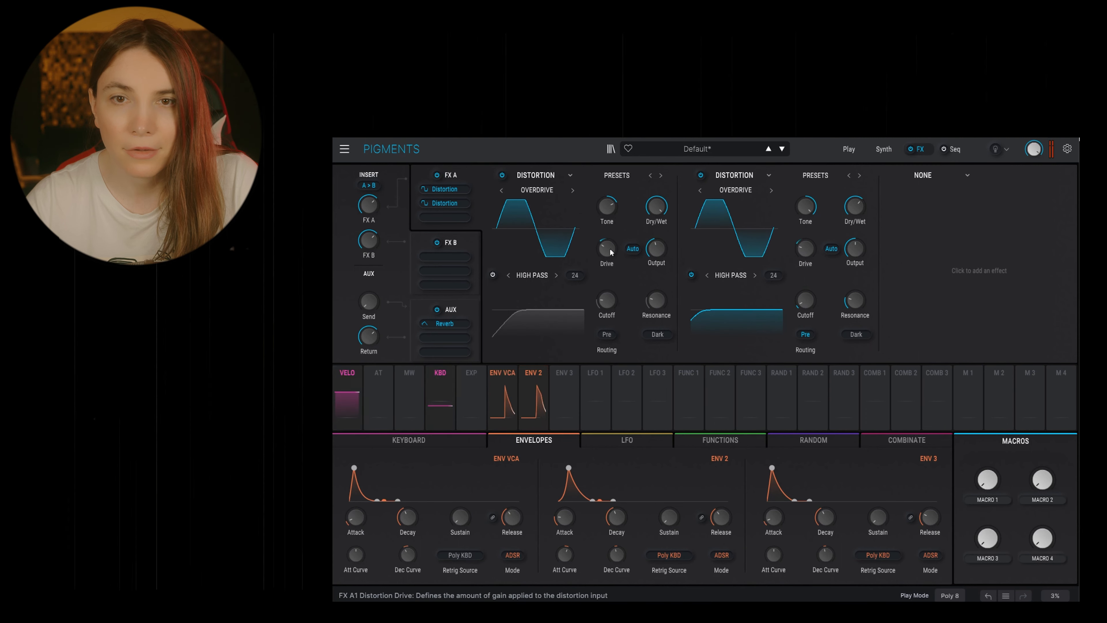
mouse_move(661, 257)
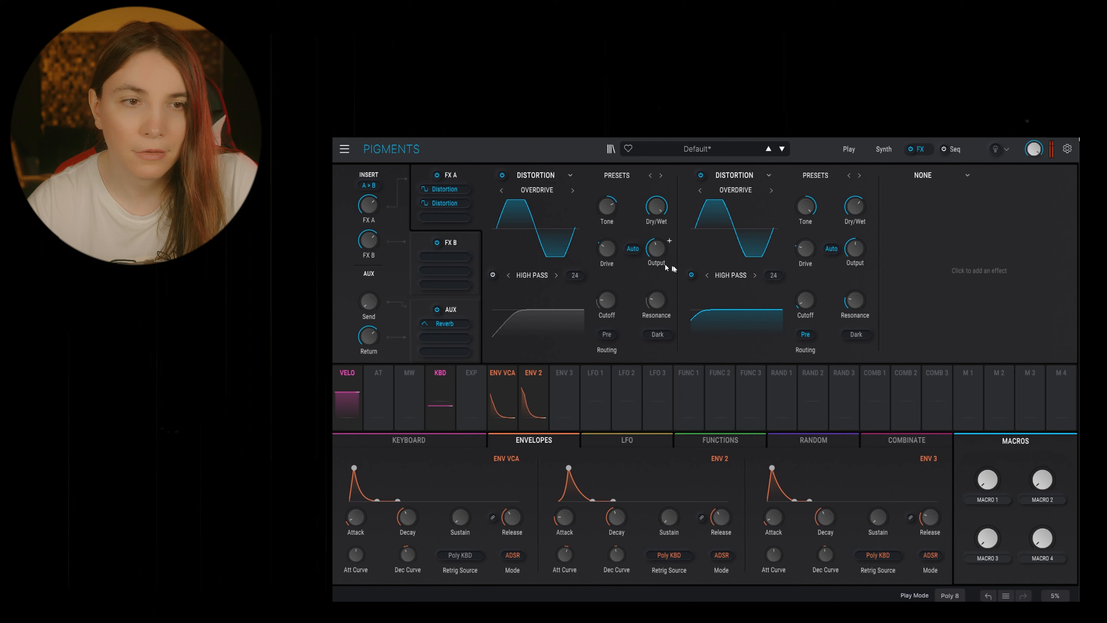
mouse_move(809, 255)
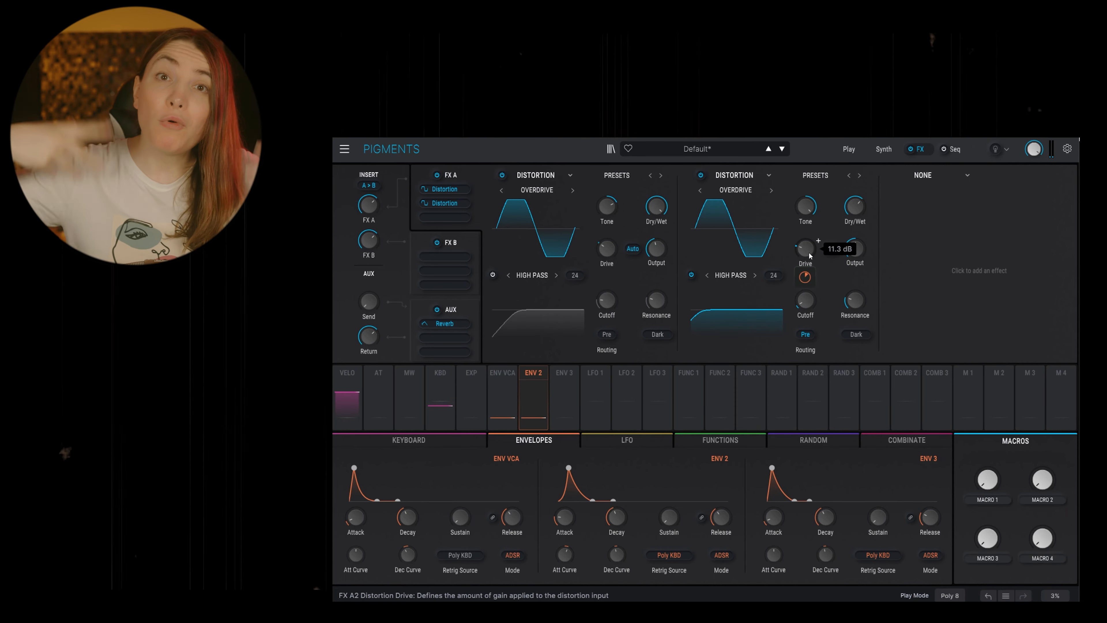
Add a Param EQ in the empty third effect slot of FX A.
left_click(979, 270)
left_click(1043, 351)
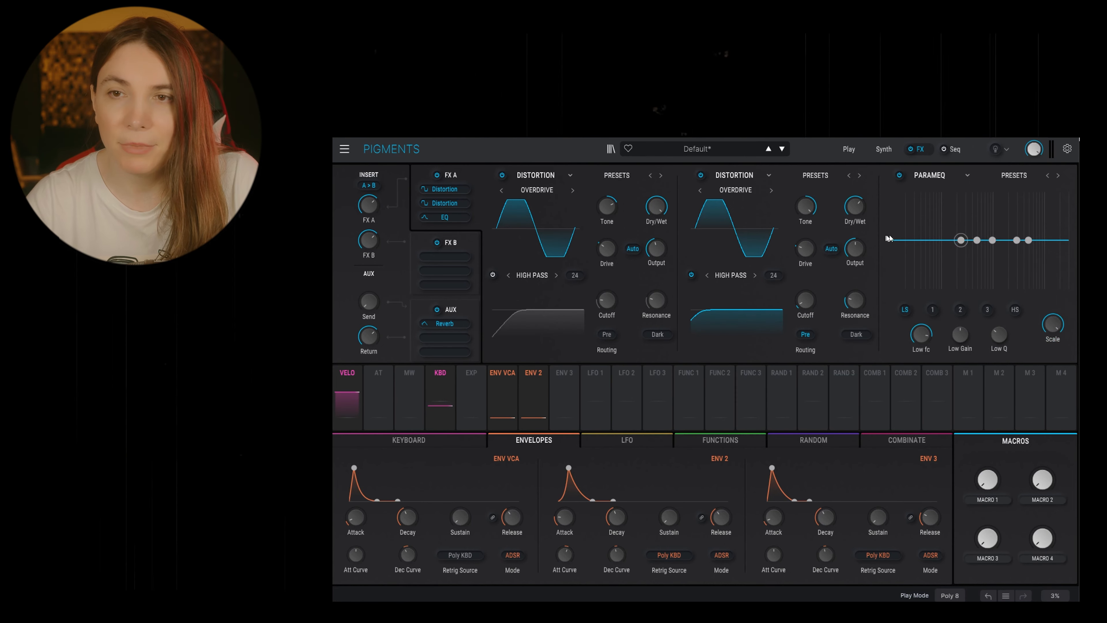
Shape the Param EQ by cutting the low shelf slightly and boosting peak 1, peak 3 and the high shelf.
mouse_move(965, 239)
left_mouse_down()
mouse_move(924, 248)
mouse_move(949, 232)
left_mouse_up()
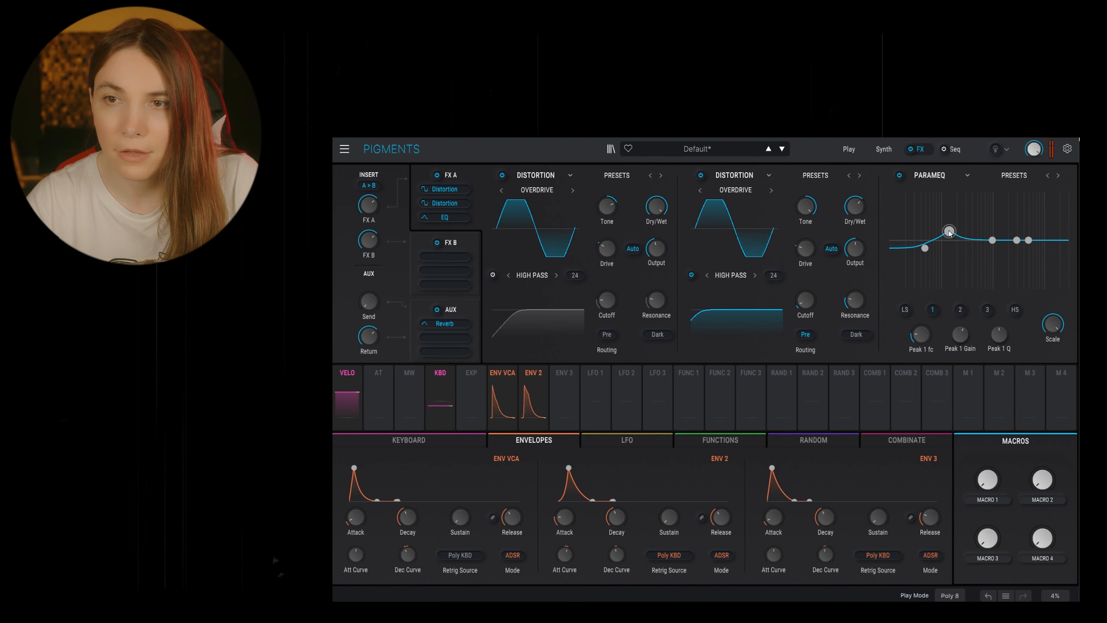
mouse_move(999, 347)
left_click(1028, 240)
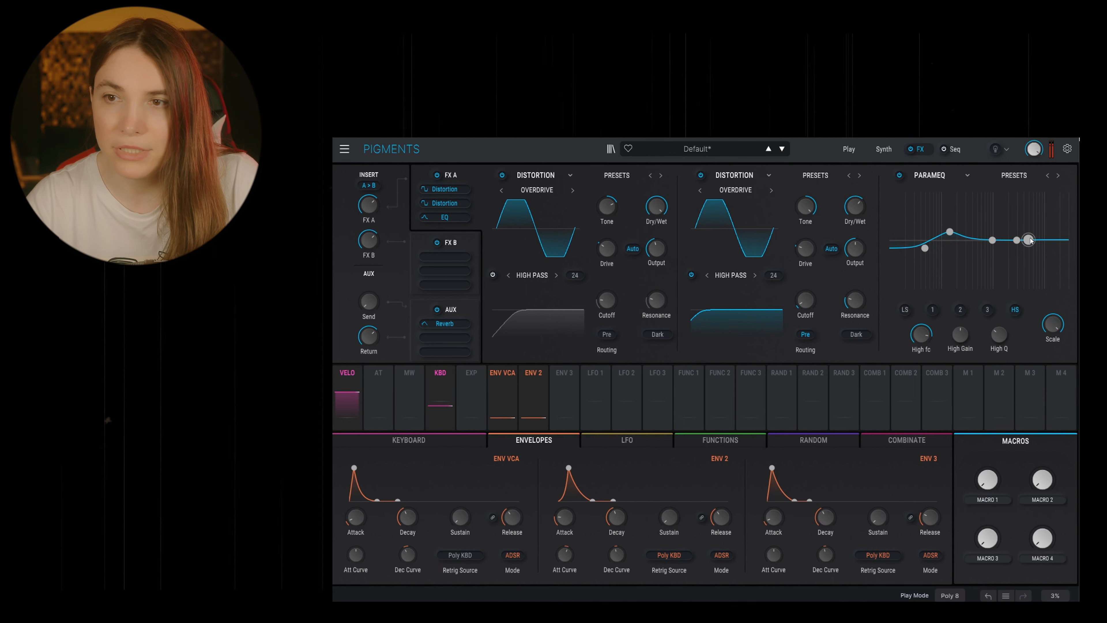
left_click_drag(1019, 237, 1029, 220)
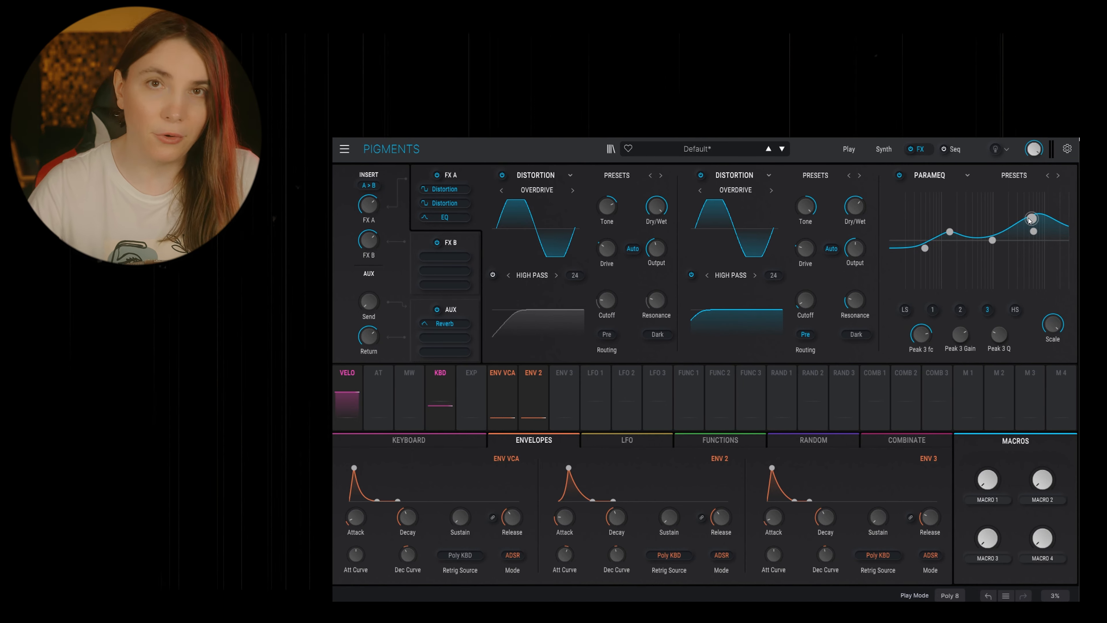
Add a Distortion in the first slot of FX B and set its type to Dual Fold.
left_click(453, 244)
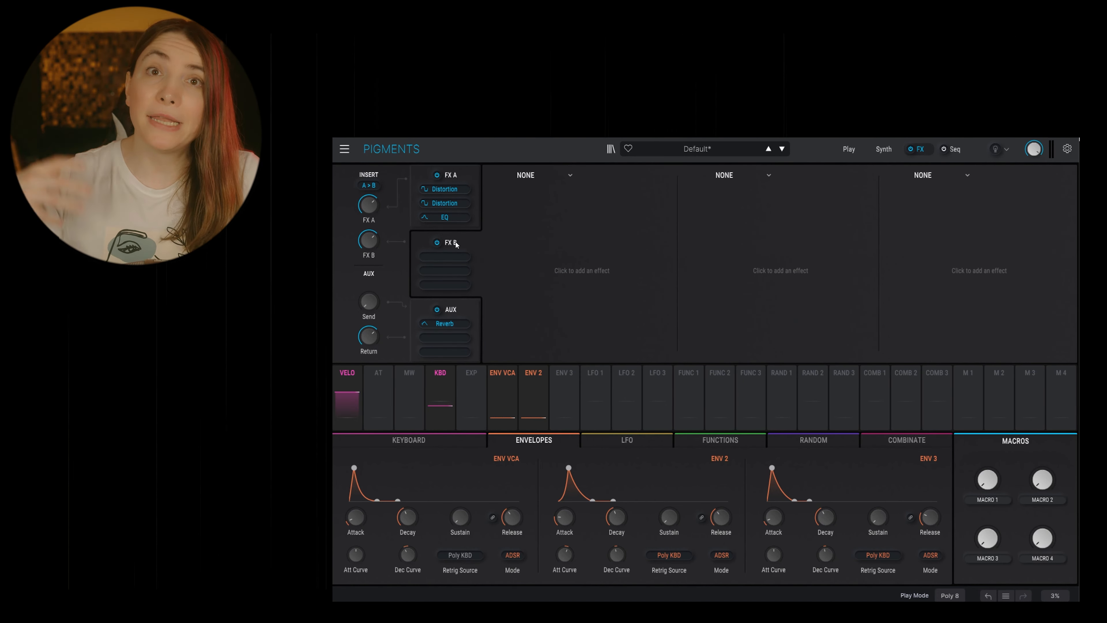
left_click(550, 180)
left_click(574, 273)
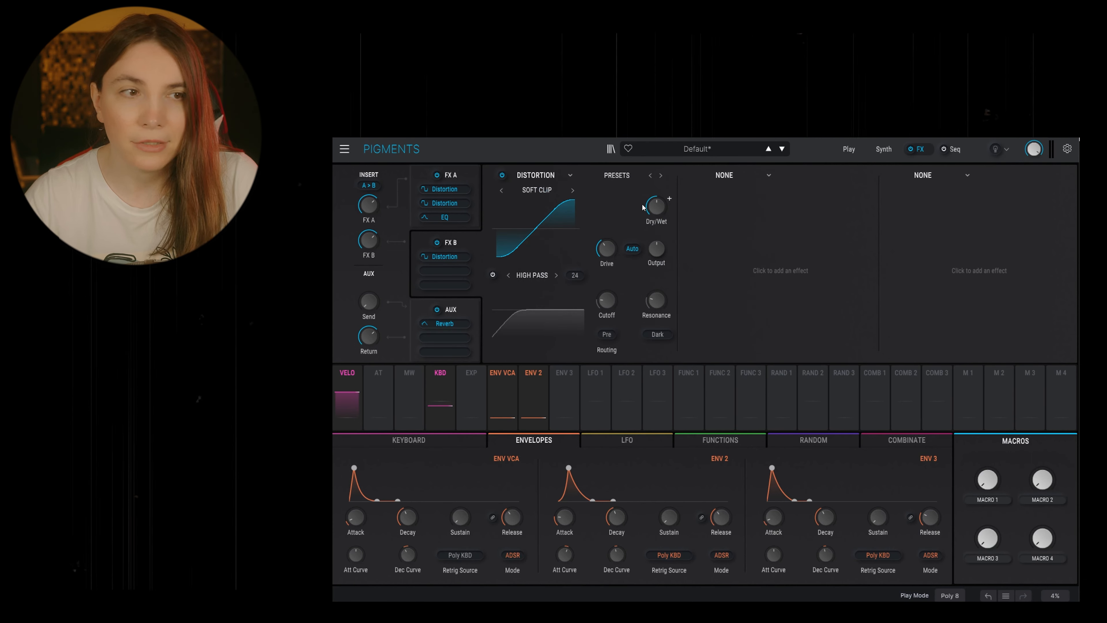
left_click(536, 190)
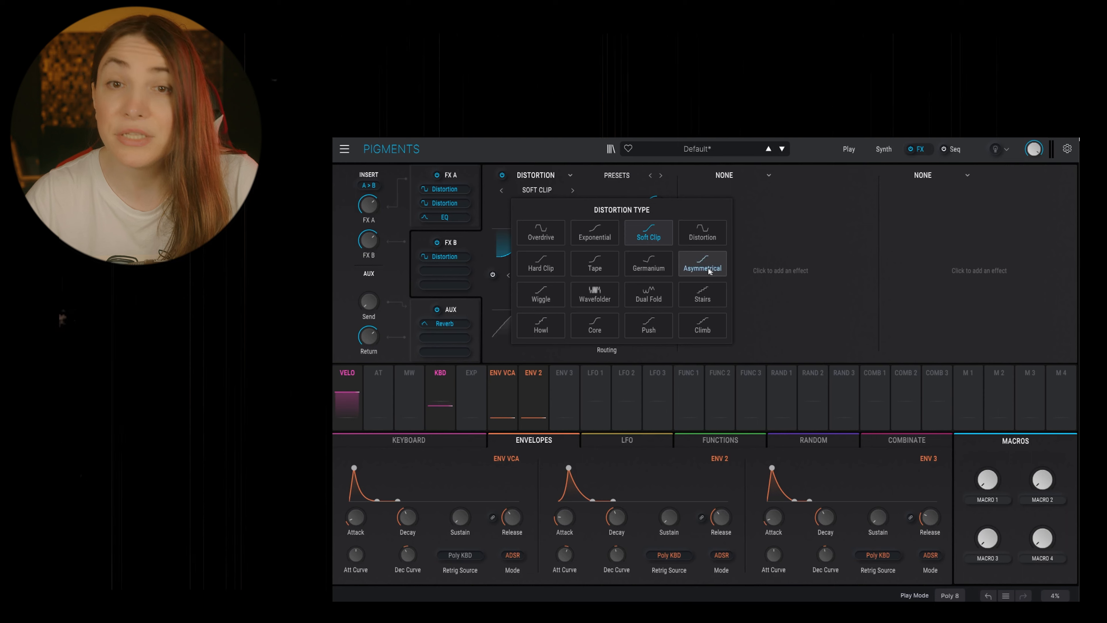
left_click(648, 295)
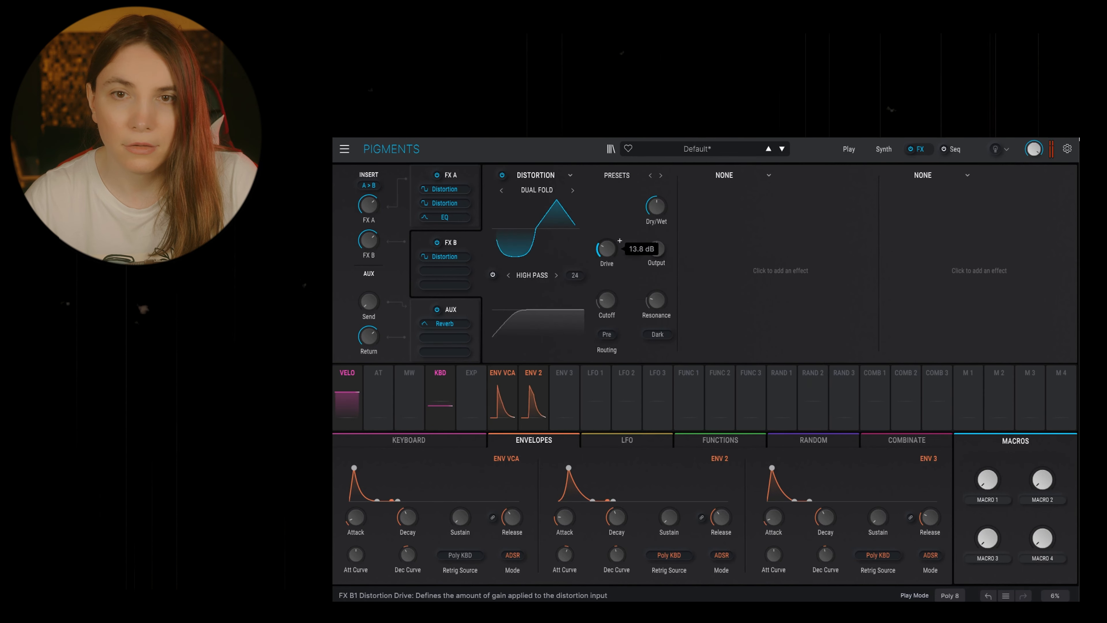
Reduce the Dual Fold distortion's drive and Dry/Wet, and assign Env 2 to modulate the drive.
left_click_drag(630, 222, 606, 238)
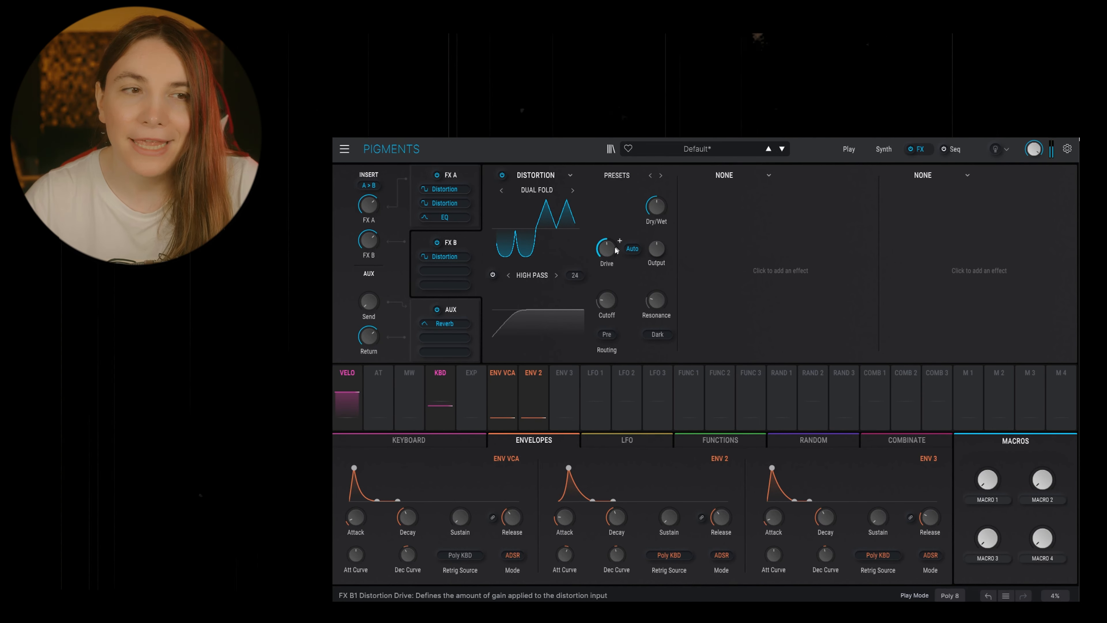
left_click_drag(606, 249, 607, 264)
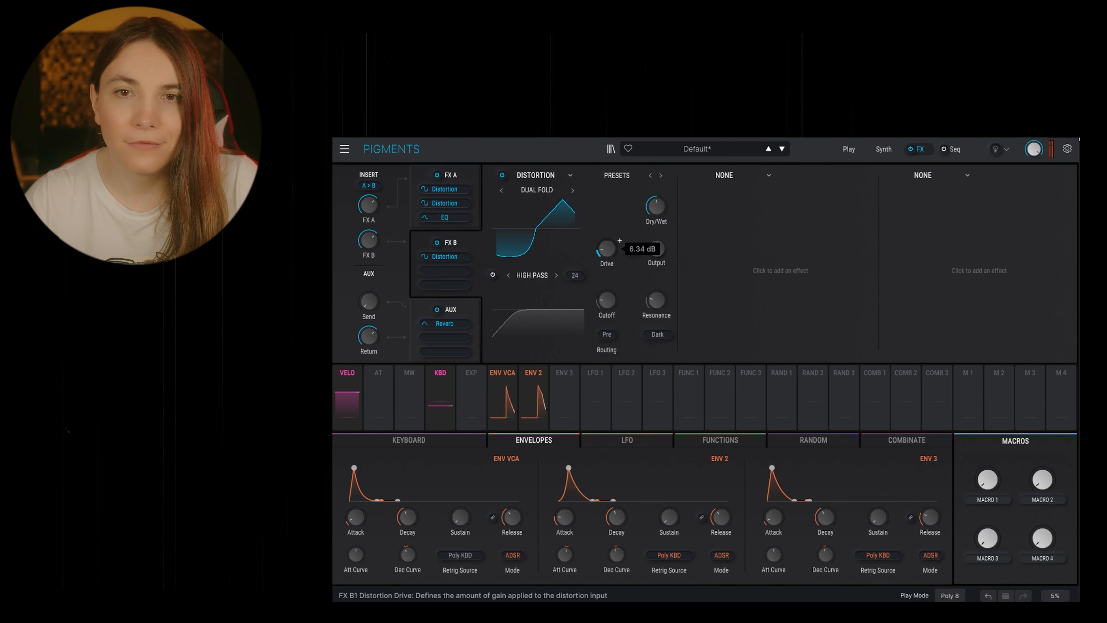
left_click_drag(533, 396, 610, 257)
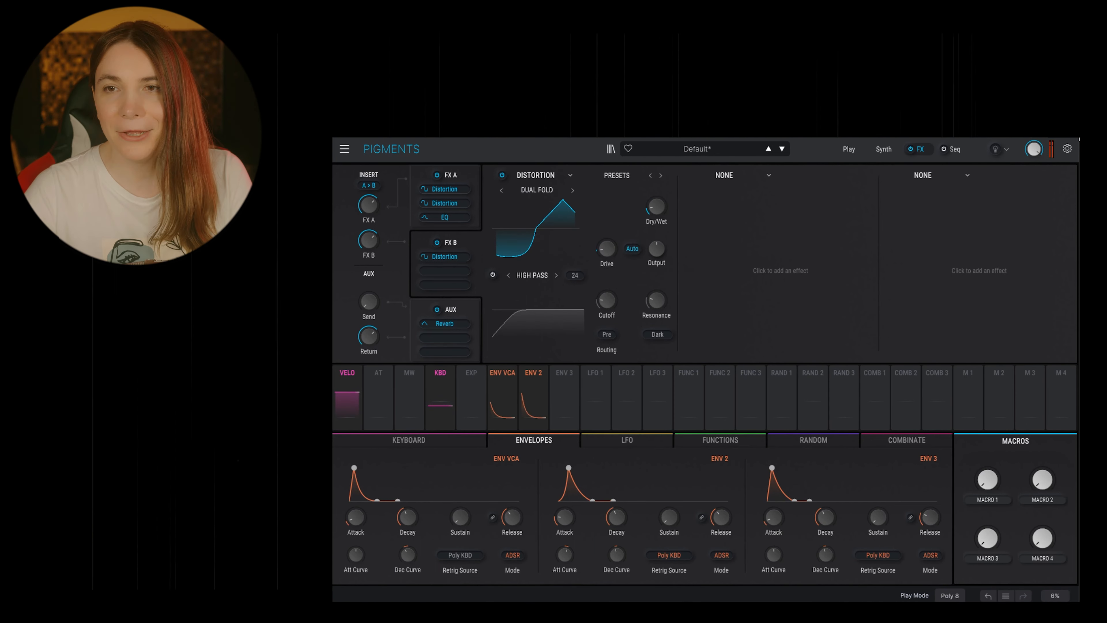
Add a Reverb in the third slot of FX B, lower its Dry/Wet and assign Env 2 to modulate it.
left_click(931, 176)
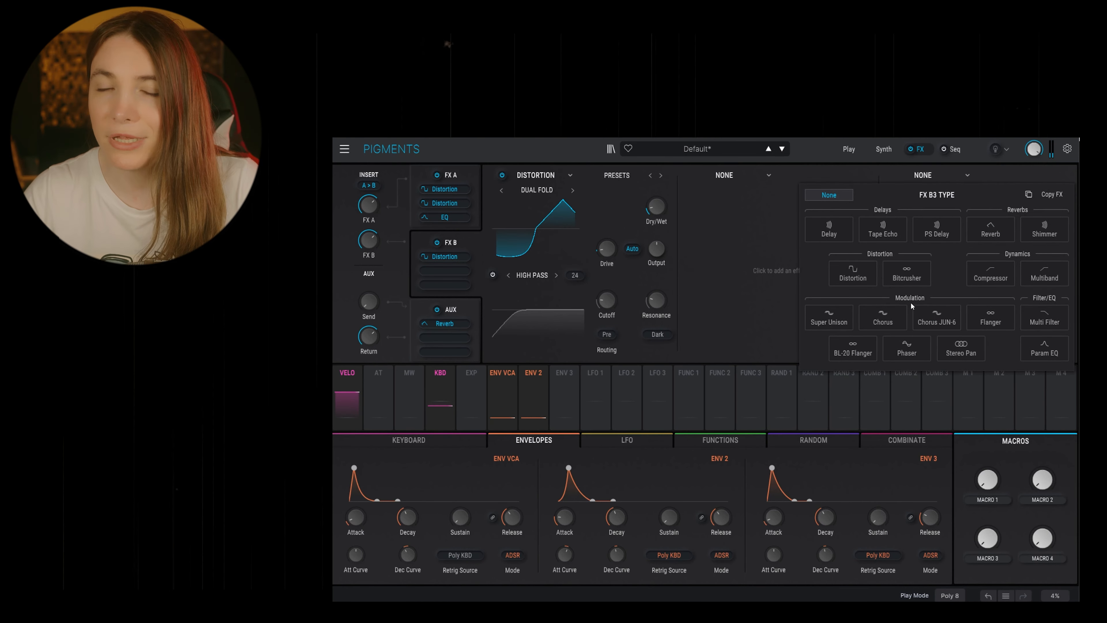
left_click(990, 228)
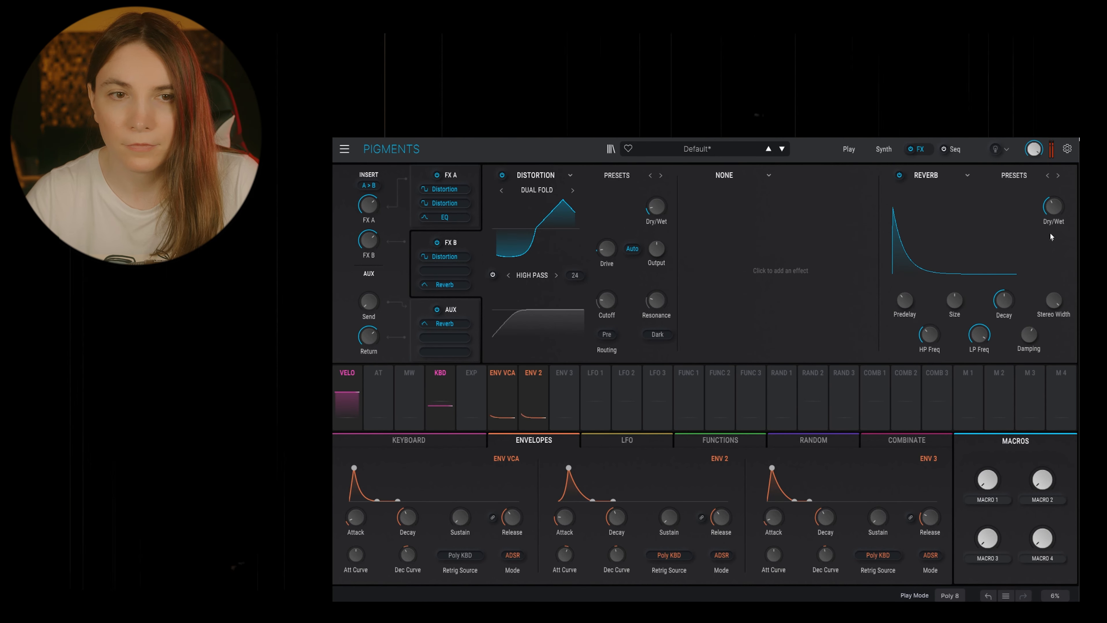
left_click_drag(1055, 209, 1055, 262)
left_click_drag(1054, 207, 1053, 192)
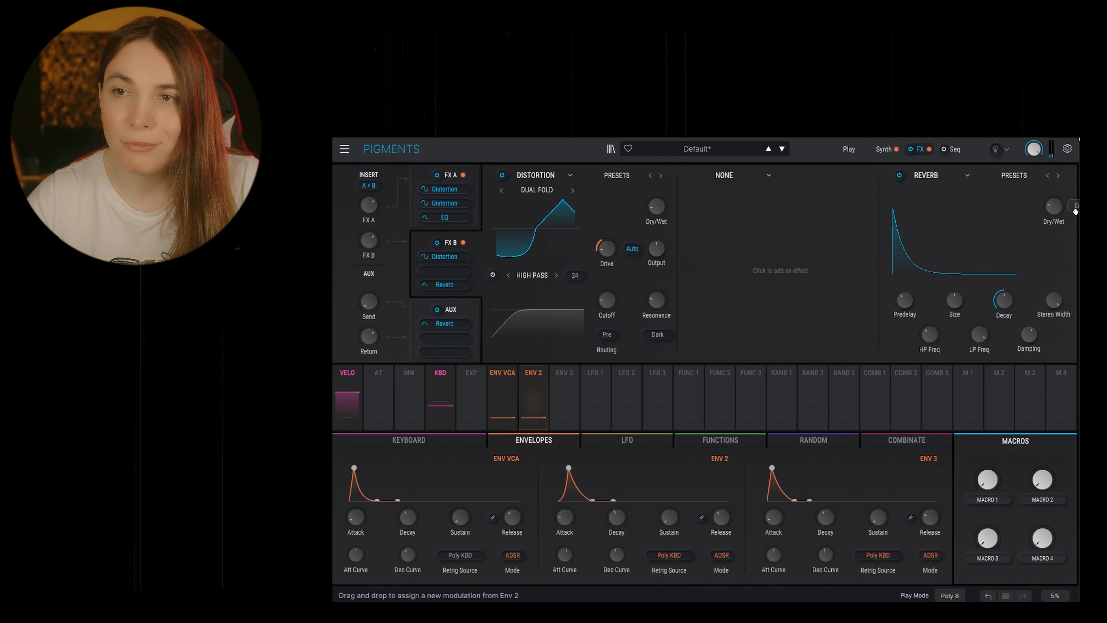
left_click_drag(1048, 211, 1051, 208)
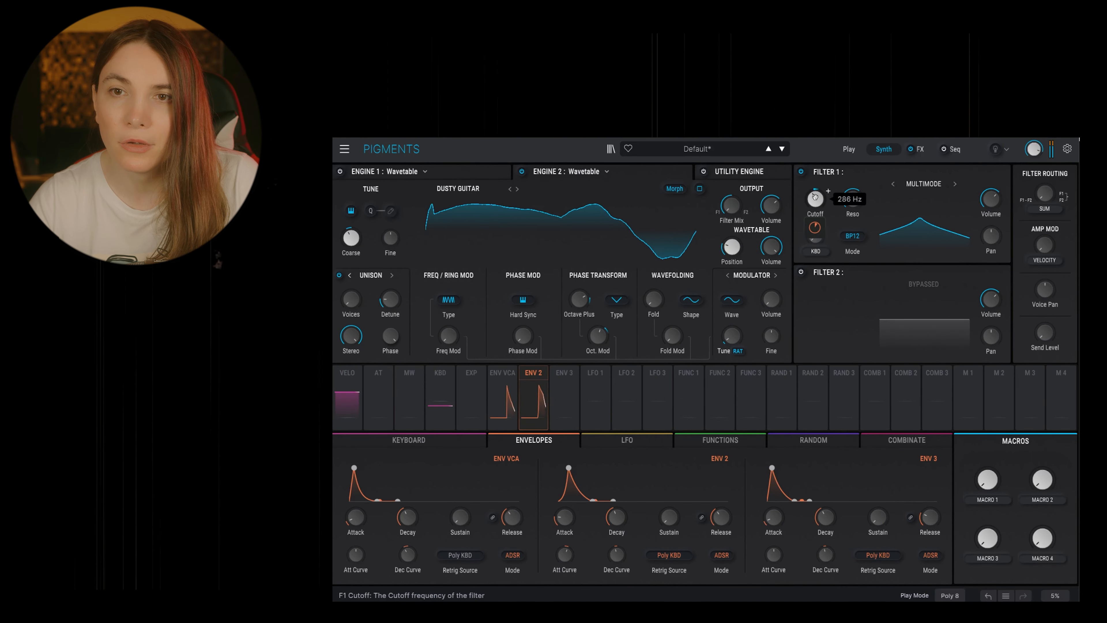
Lower Filter 1's cutoff frequency to about 170 Hz.
left_click_drag(814, 201, 815, 204)
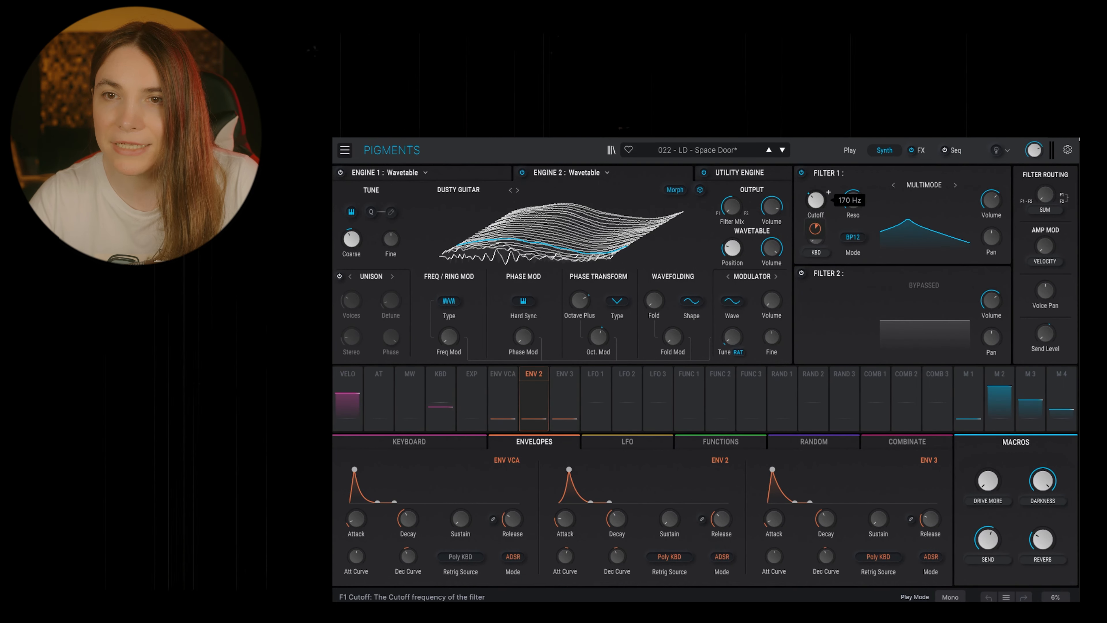